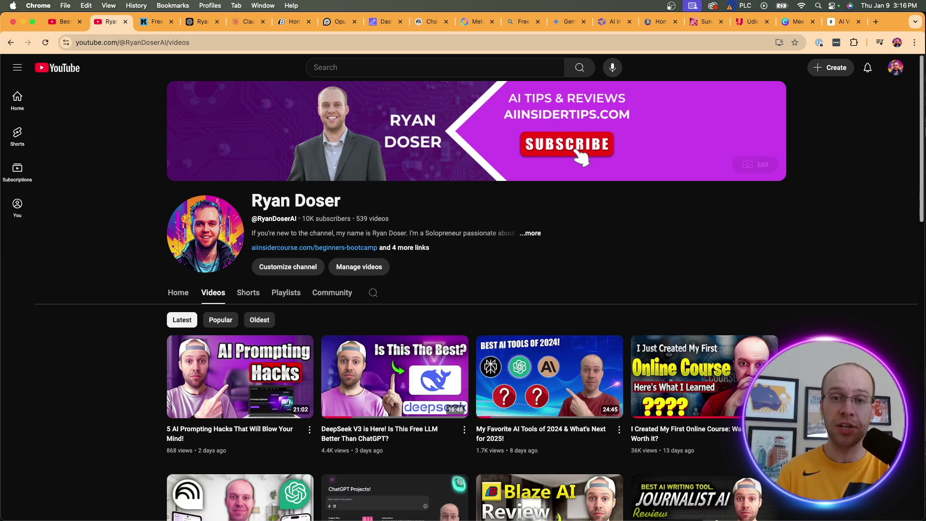
- Switch from the YouTube channel to the ChatGPT AI Content Ideas chat and examine the opening prompt, its attached screenshot and channel link
click(153, 21)
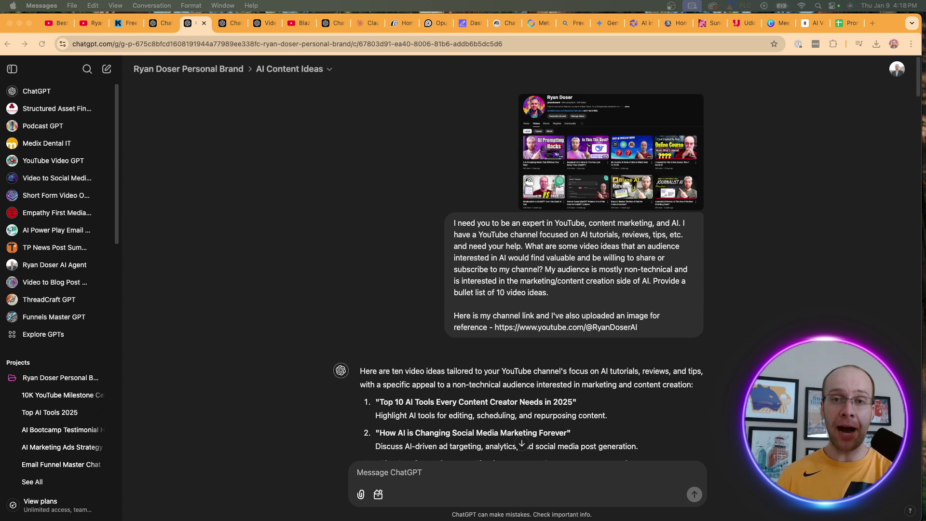
click(582, 232)
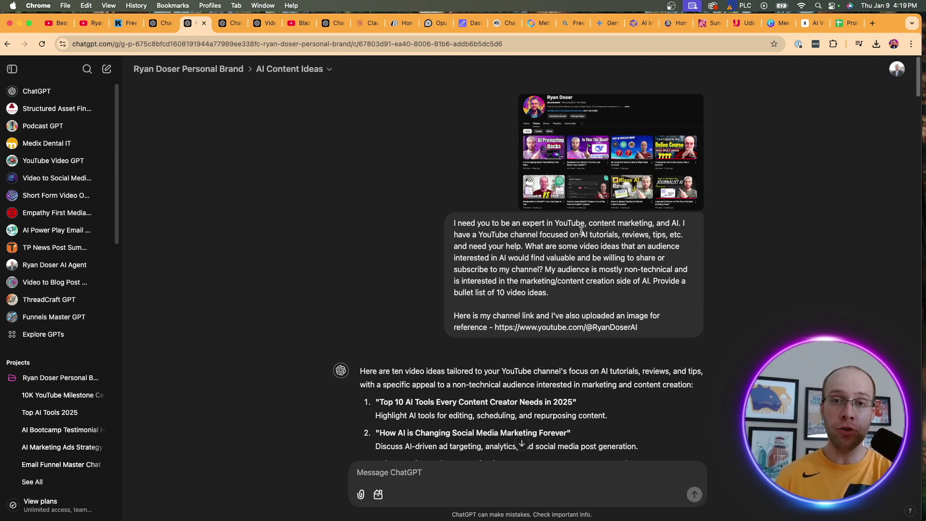
drag(570, 292, 463, 225)
click(507, 235)
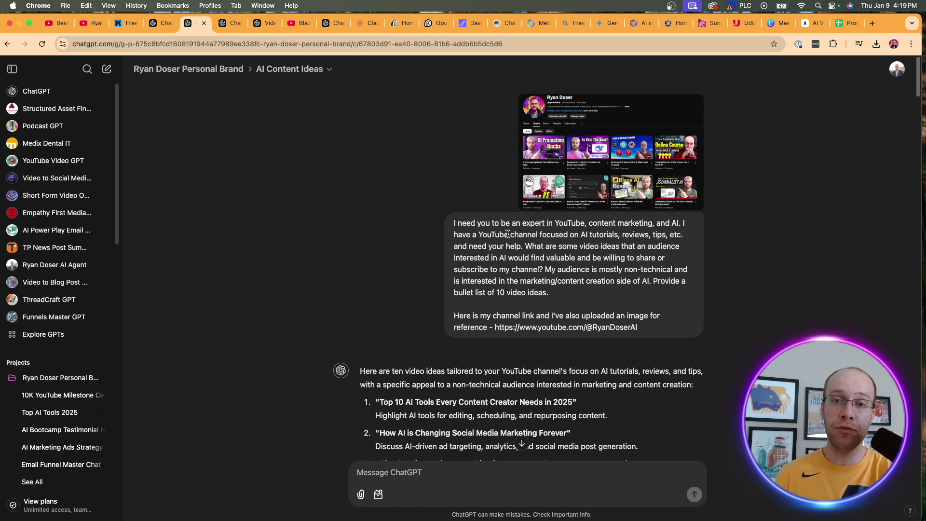
drag(568, 291, 510, 257)
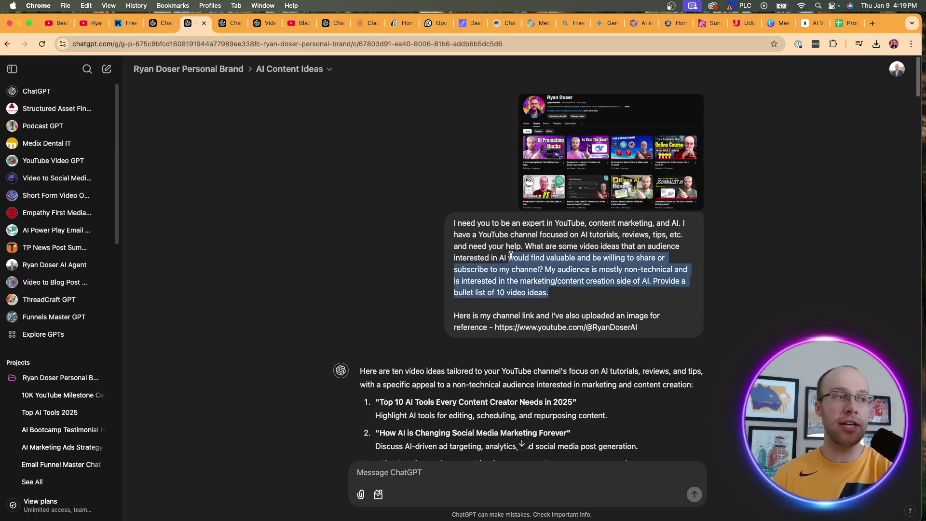
click(560, 266)
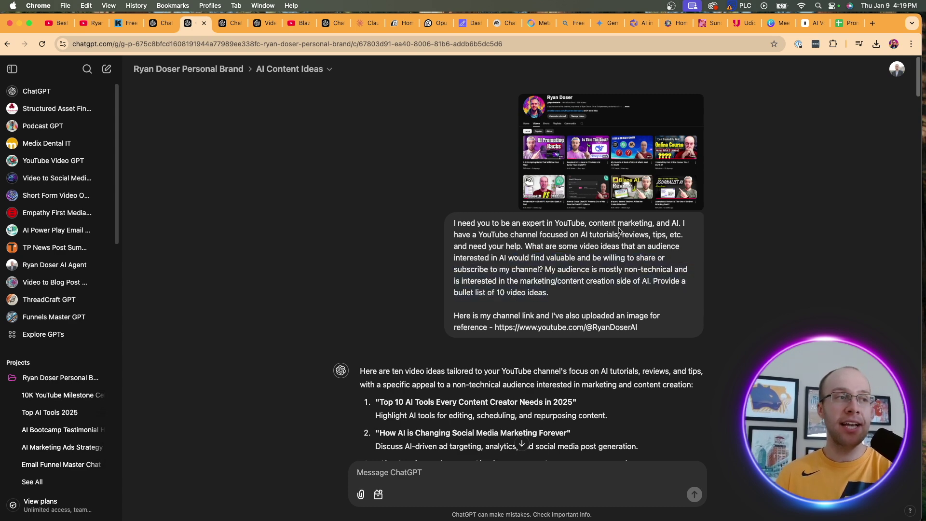
click(616, 137)
click(820, 98)
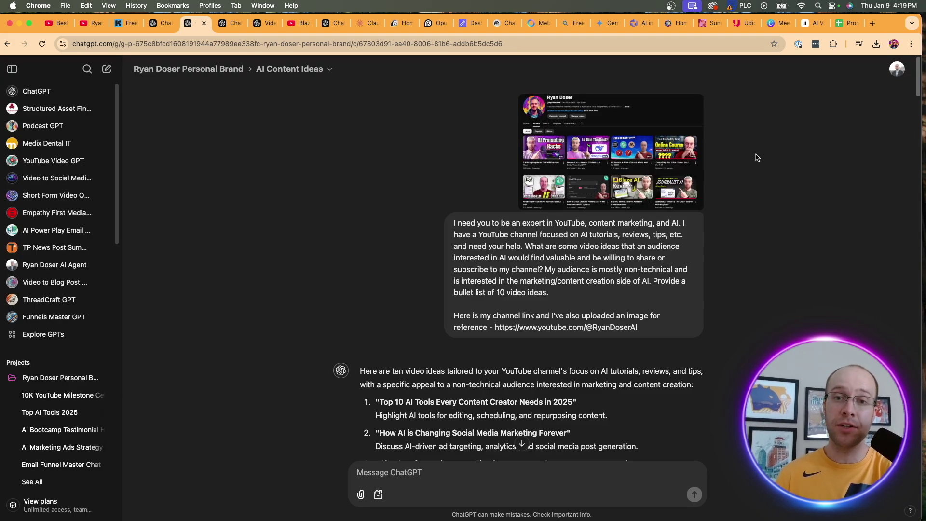
drag(649, 328, 516, 322)
click(540, 314)
- Read through the ten suggested video ideas in the first reply, focusing on the titles of the first two ideas
scroll(600, 262, down, 5)
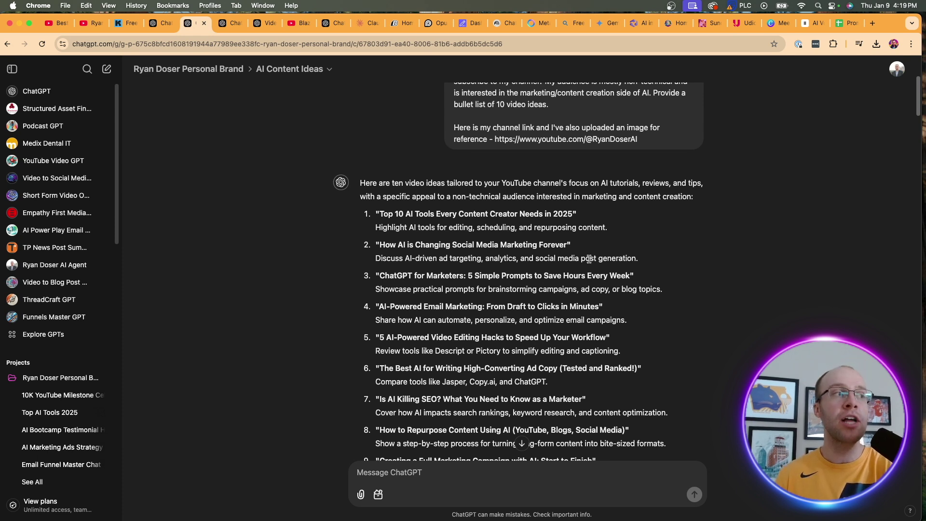
scroll(600, 262, down, 2)
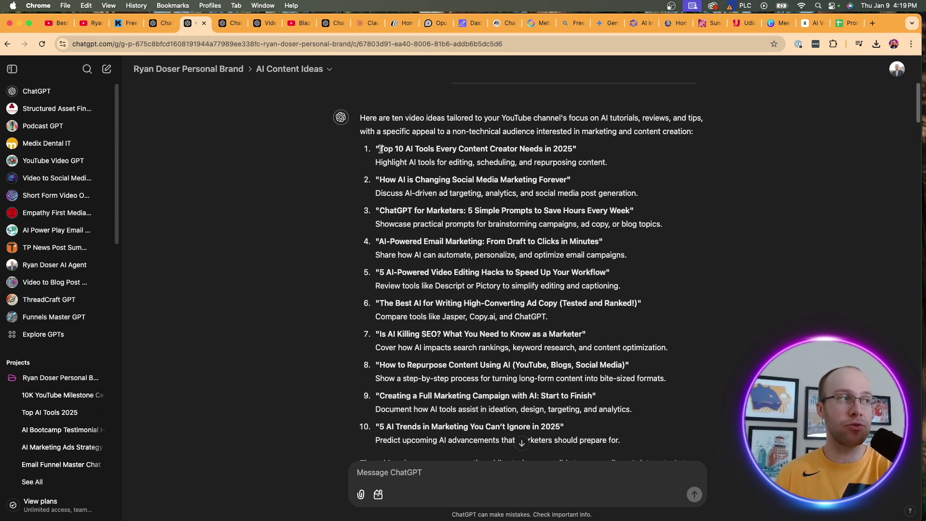
drag(380, 149, 581, 149)
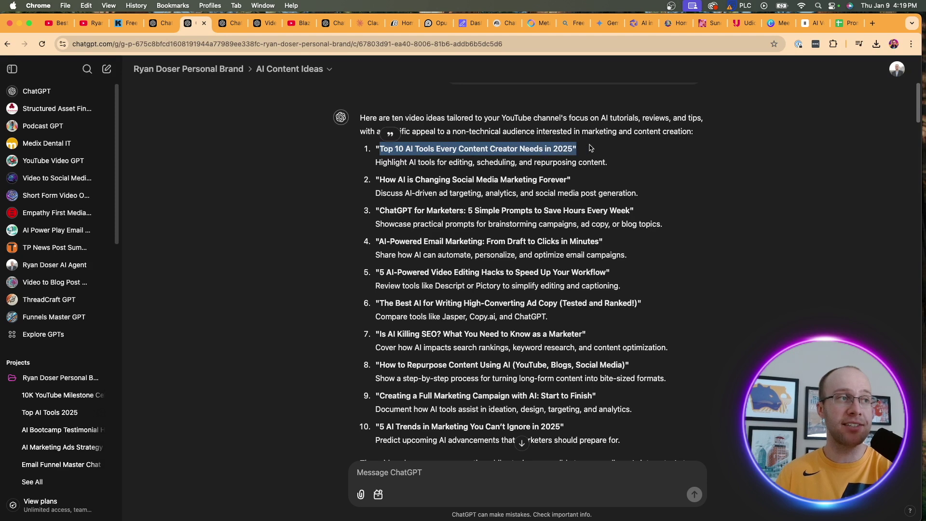
click(584, 152)
scroll(586, 157, up, 1)
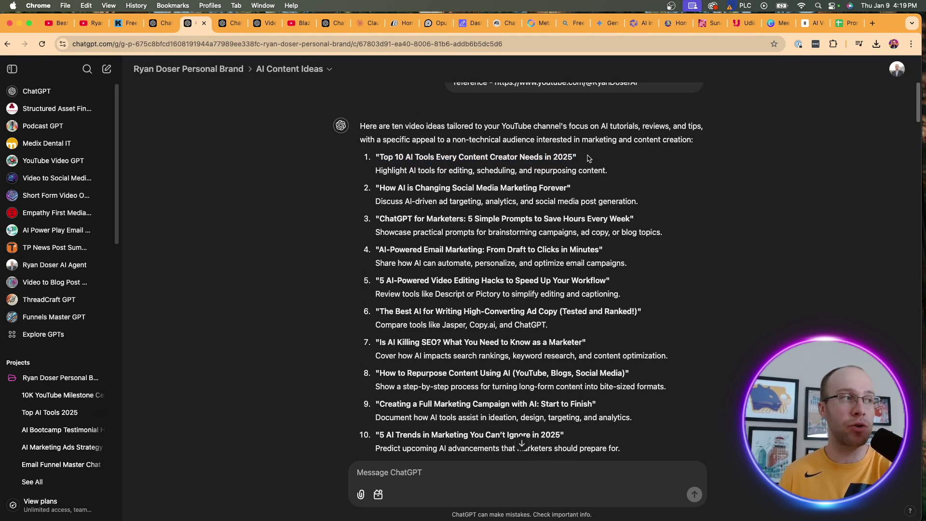
drag(381, 188, 588, 192)
click(593, 194)
scroll(594, 195, down, 2)
drag(641, 325, 468, 169)
click(468, 169)
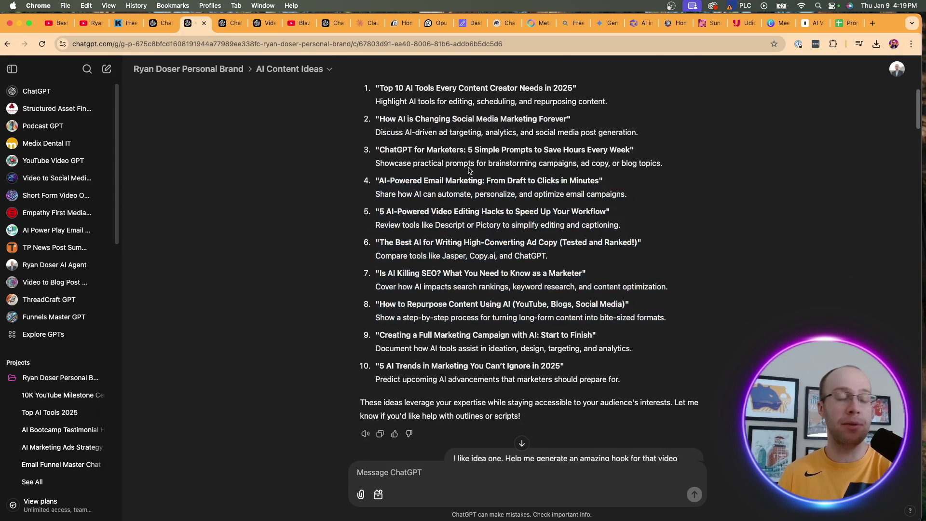
scroll(526, 166, up, 3)
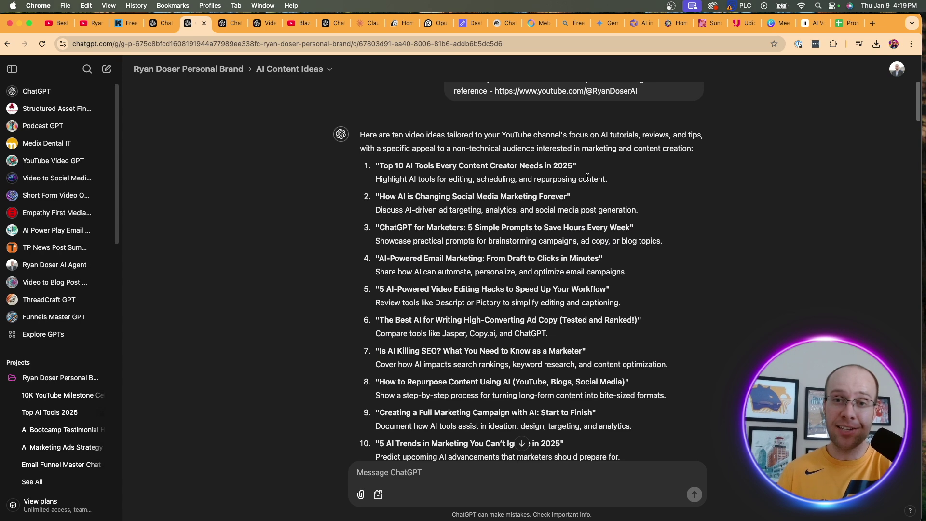
drag(379, 165, 583, 169)
click(583, 168)
- Examine the follow-up prompt asking for a hook and 10 AI tools for idea one, and read the hook in the reply
scroll(555, 217, down, 5)
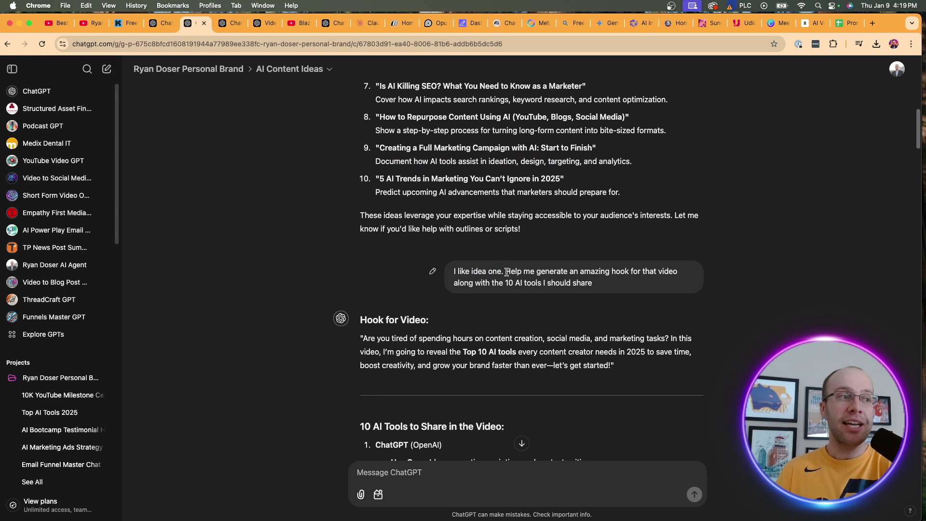
drag(505, 272, 598, 283)
click(598, 283)
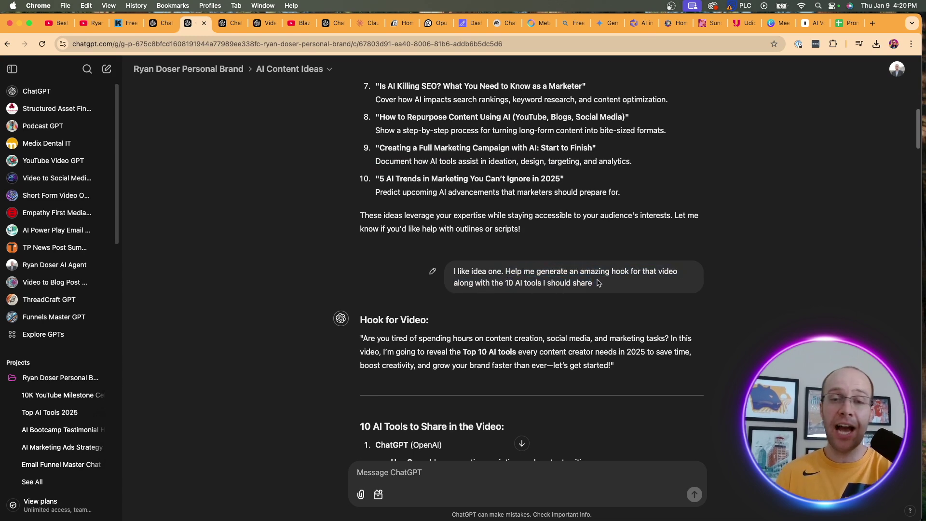
scroll(559, 280, down, 3)
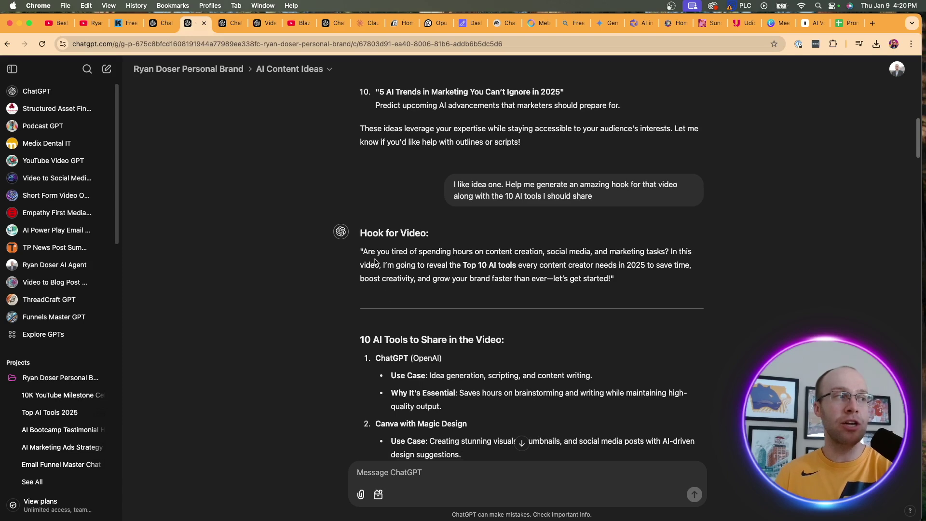
drag(361, 252, 450, 253)
click(449, 254)
drag(362, 252, 641, 251)
click(640, 251)
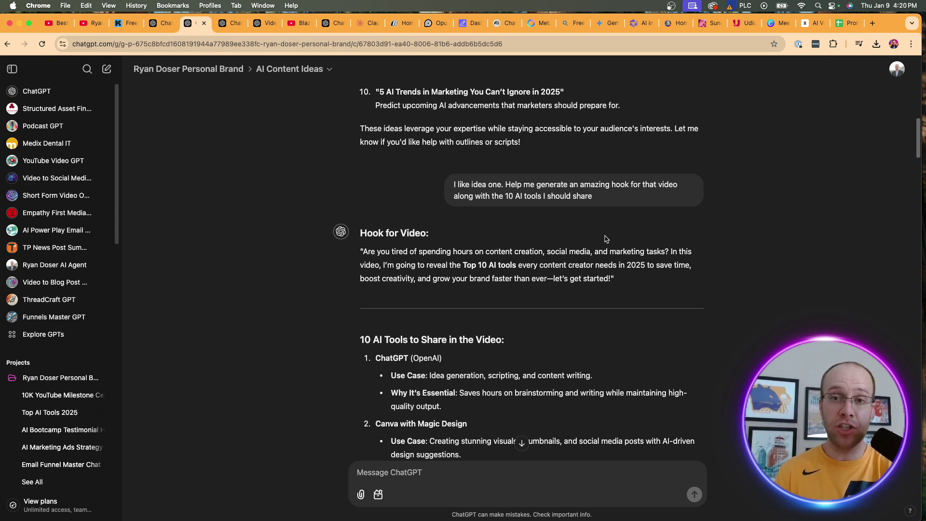
- Review the list of 10 AI tools to share in the video, with each tool's use case, and quote the Canva-to-Descript passage into the message
scroll(586, 241, down, 3)
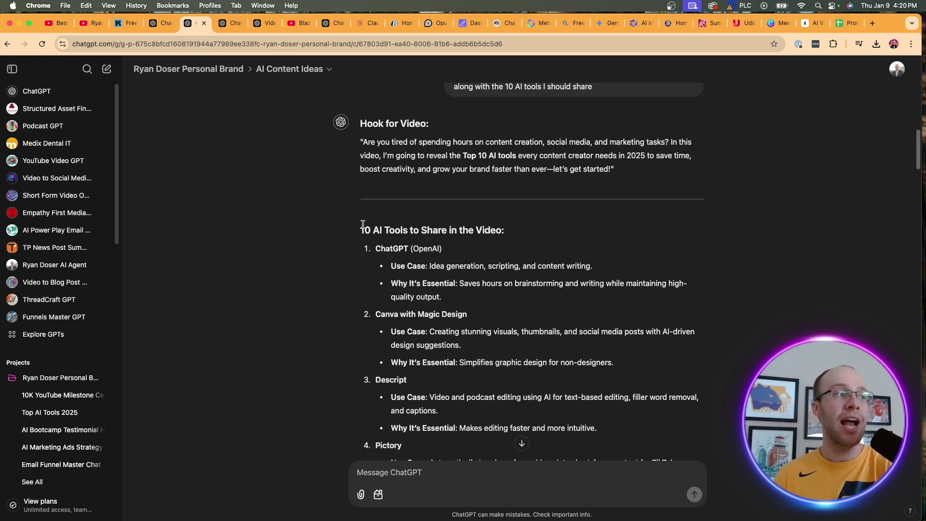
scroll(504, 268, down, 2)
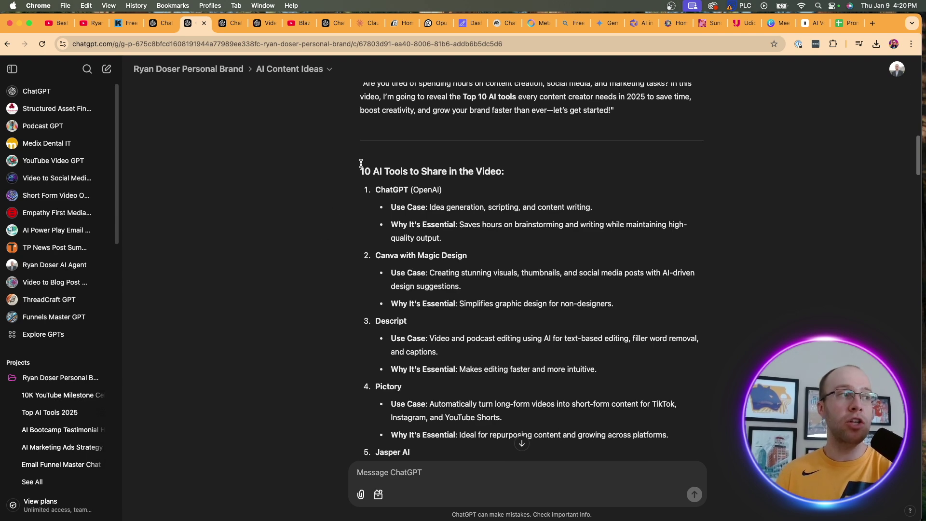
drag(362, 165, 524, 371)
click(524, 370)
scroll(521, 357, down, 3)
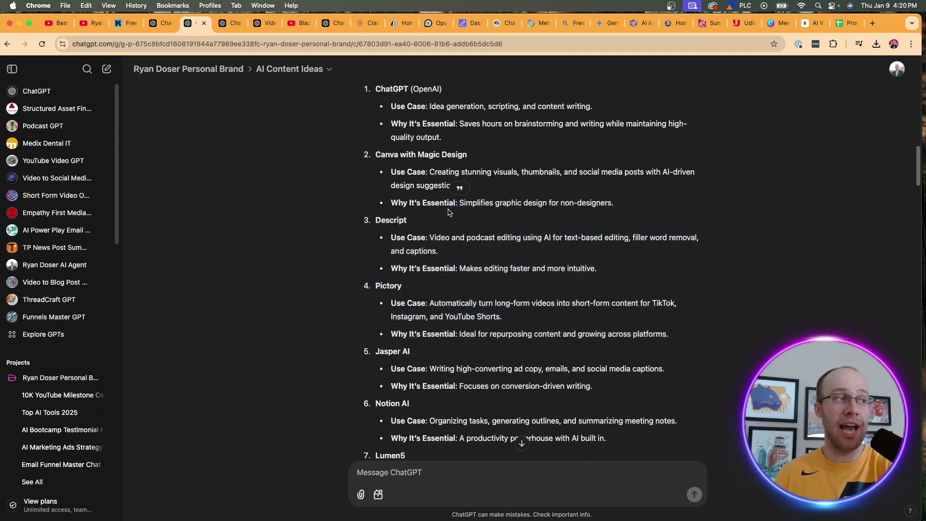
drag(466, 285, 396, 170)
click(401, 159)
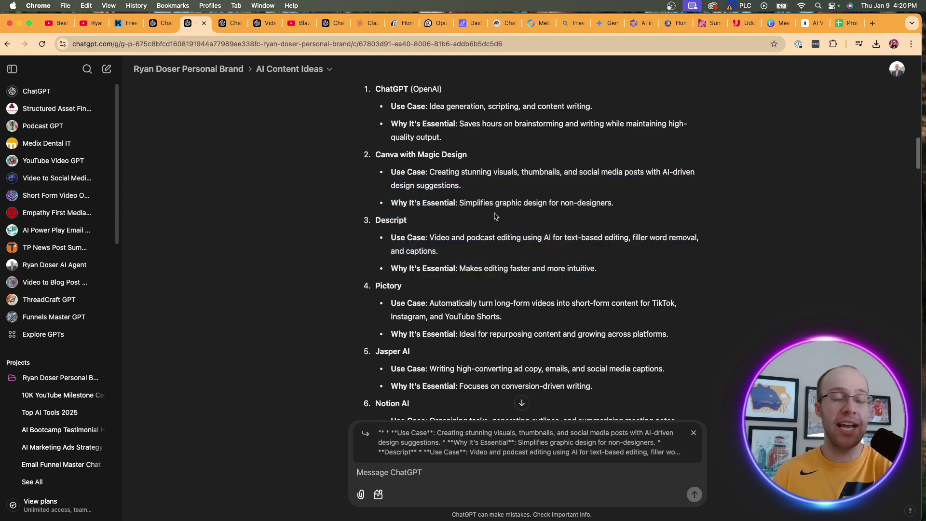
- Examine the prompt requesting an easy-to-follow script that is not word for word, and read the intro of the video script outline
scroll(642, 260, down, 7)
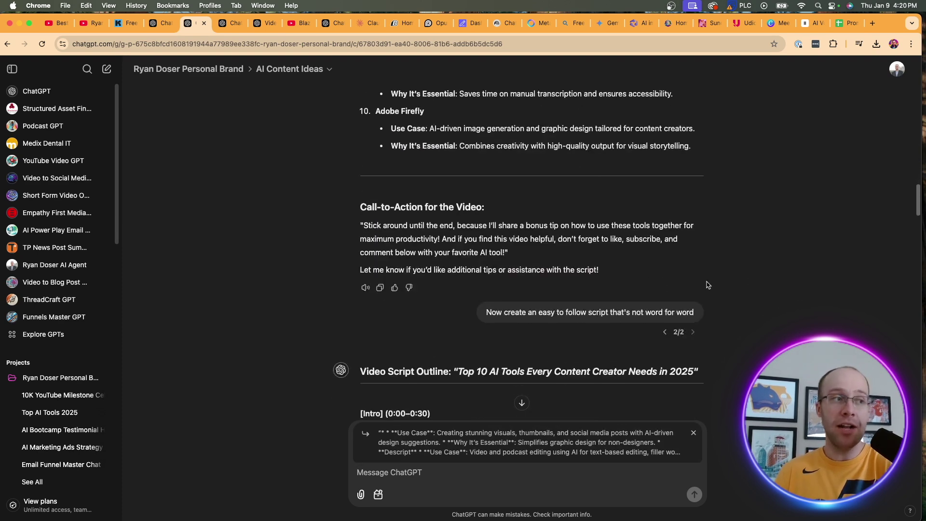
drag(486, 312, 710, 312)
click(712, 312)
scroll(714, 311, down, 3)
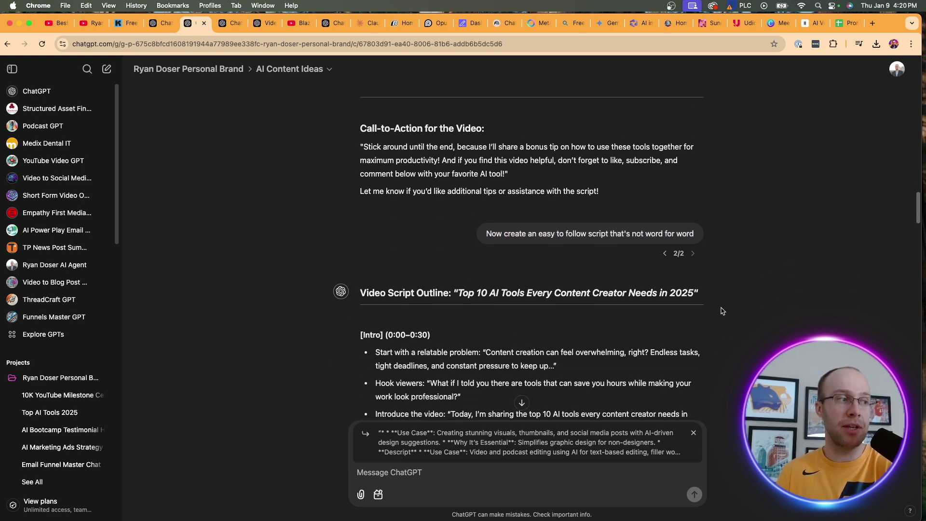
scroll(555, 215, down, 3)
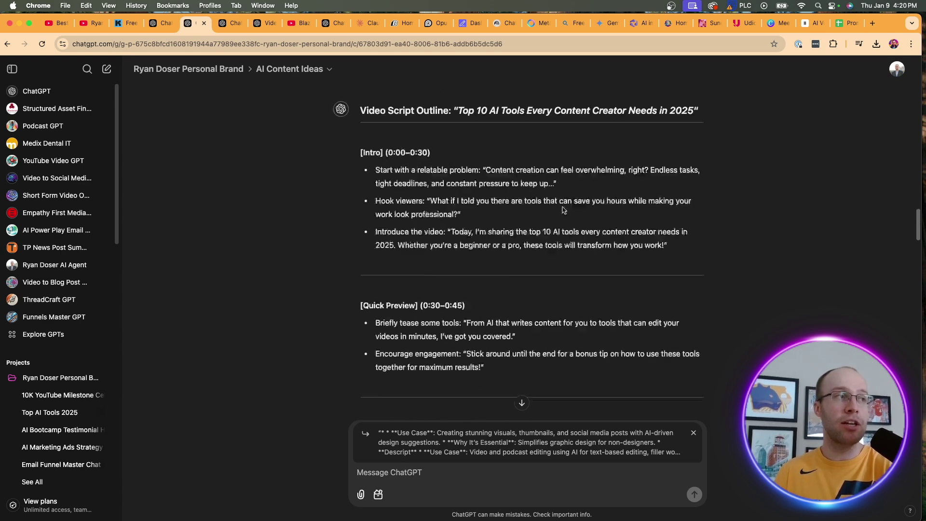
scroll(555, 214, up, 2)
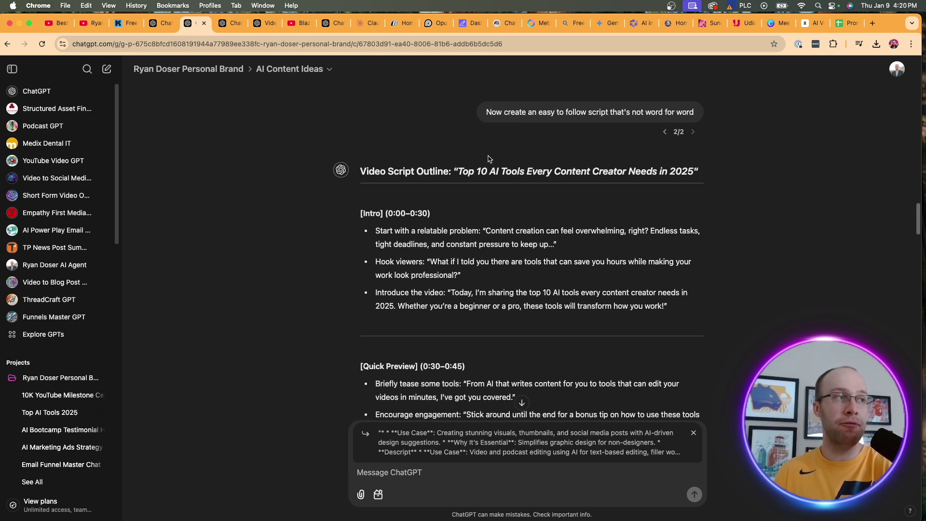
drag(537, 292, 395, 235)
click(418, 236)
- Read the rest of the video script outline, from the quick preview through the conclusion and outro
scroll(419, 230, down, 2)
scroll(419, 230, down, 2)
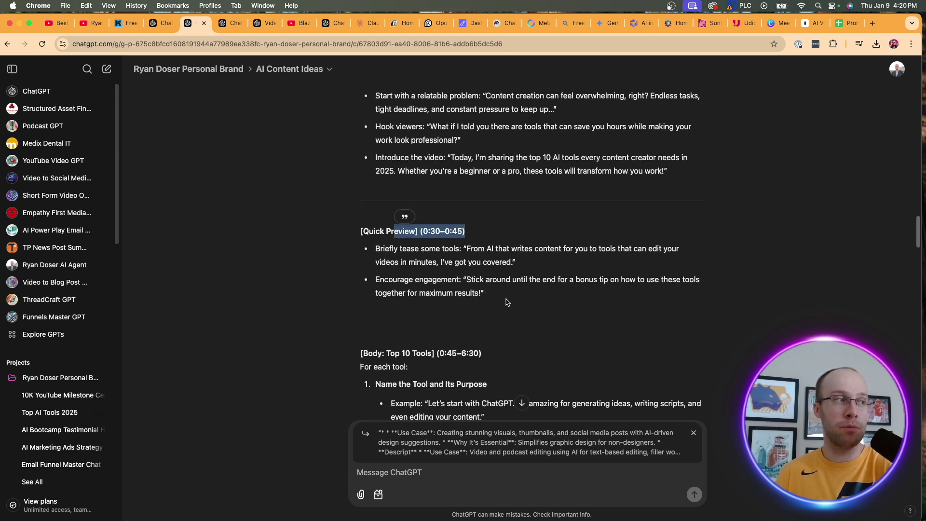
drag(508, 302, 401, 241)
click(403, 260)
scroll(510, 271, down, 6)
scroll(510, 271, down, 6)
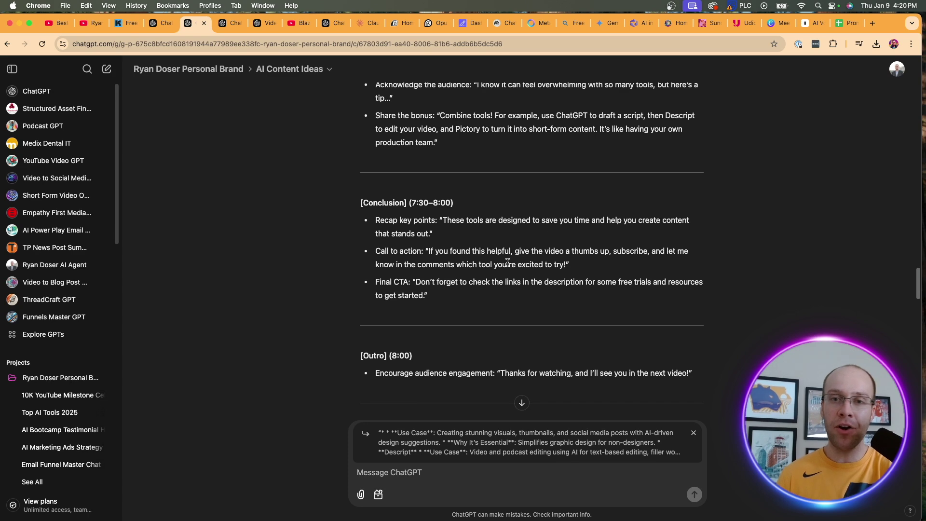
- Examine the prompt asking for 3 marketing strategies for the new YouTube video, and read the social media strategy for each platform
scroll(507, 262, down, 5)
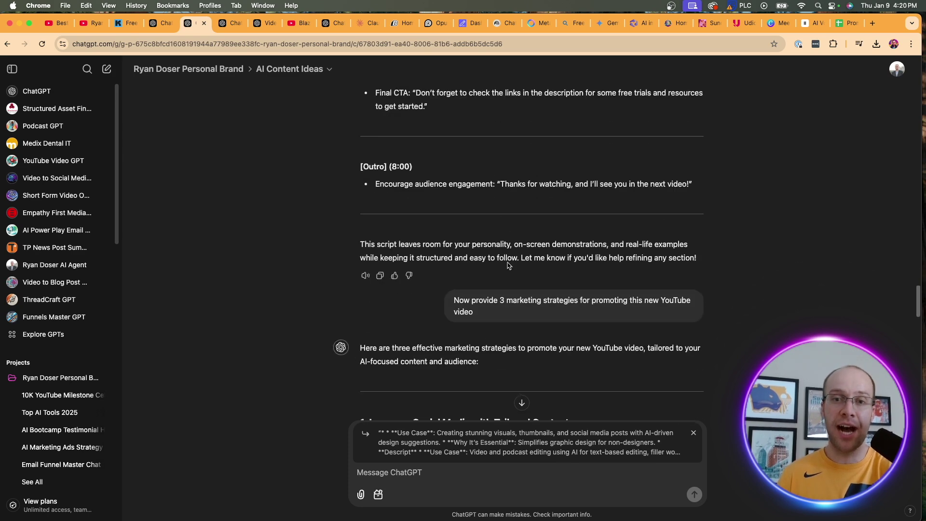
scroll(498, 278, up, 1)
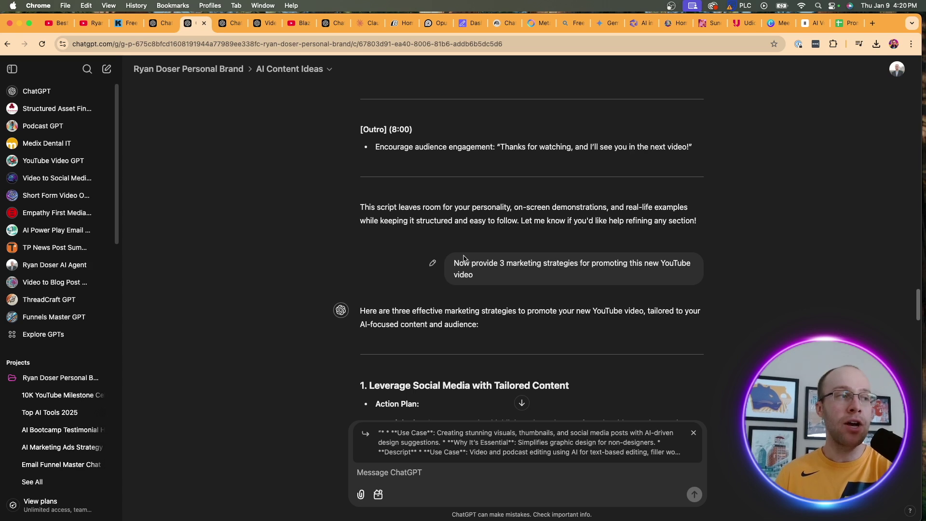
drag(455, 262, 671, 274)
click(671, 275)
scroll(666, 268, down, 5)
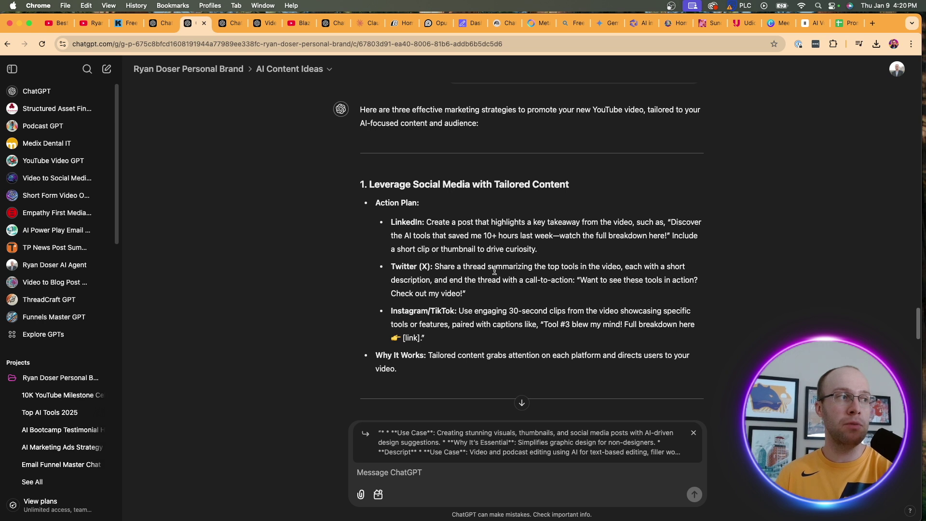
drag(425, 223, 402, 223)
click(423, 266)
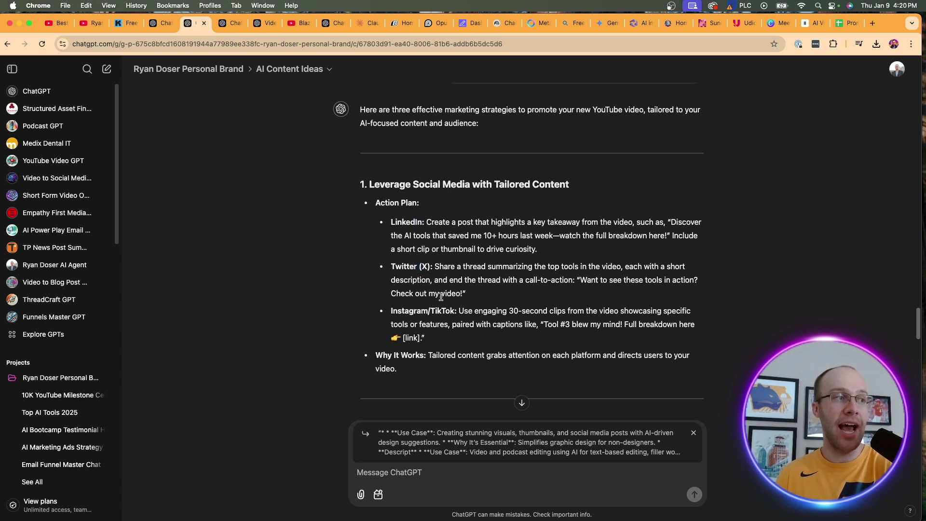
scroll(482, 274, down, 2)
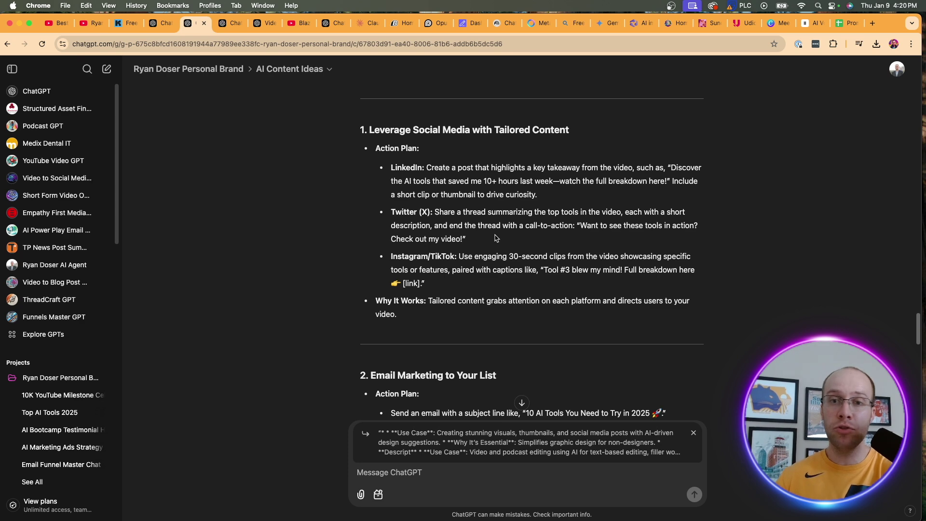
- Review the email marketing strategy and the collaborations and community engagement strategy in the reply
scroll(496, 239, down, 5)
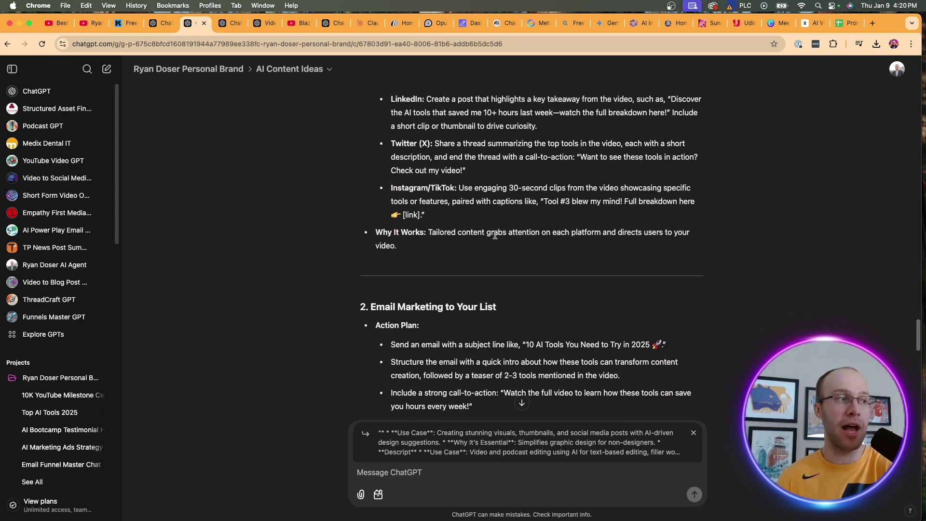
drag(497, 232, 404, 227)
click(476, 303)
drag(477, 329, 478, 268)
click(486, 276)
scroll(501, 263, down, 3)
scroll(501, 262, down, 5)
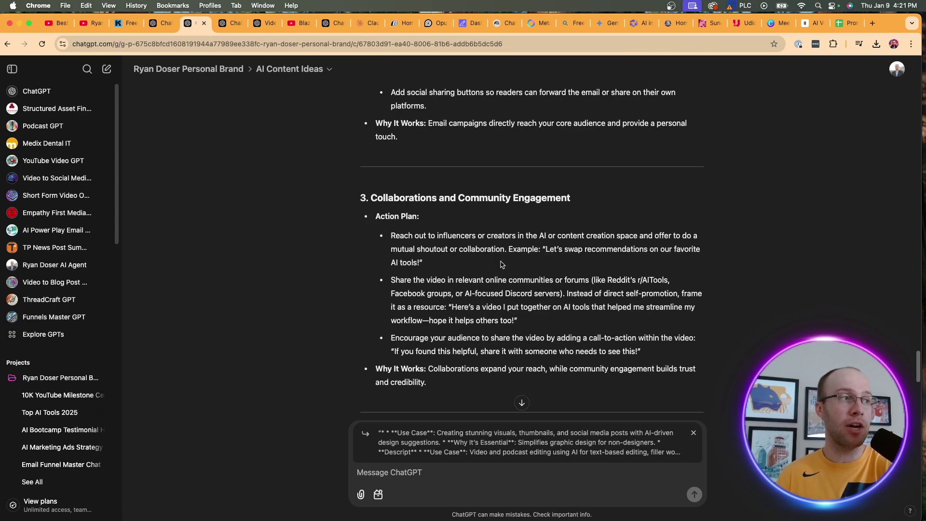
drag(578, 201, 369, 181)
click(564, 301)
- Examine the prompt asking for an advanced thumbnail background prompt without text, and read the image prompt given in the reply
scroll(564, 301, down, 7)
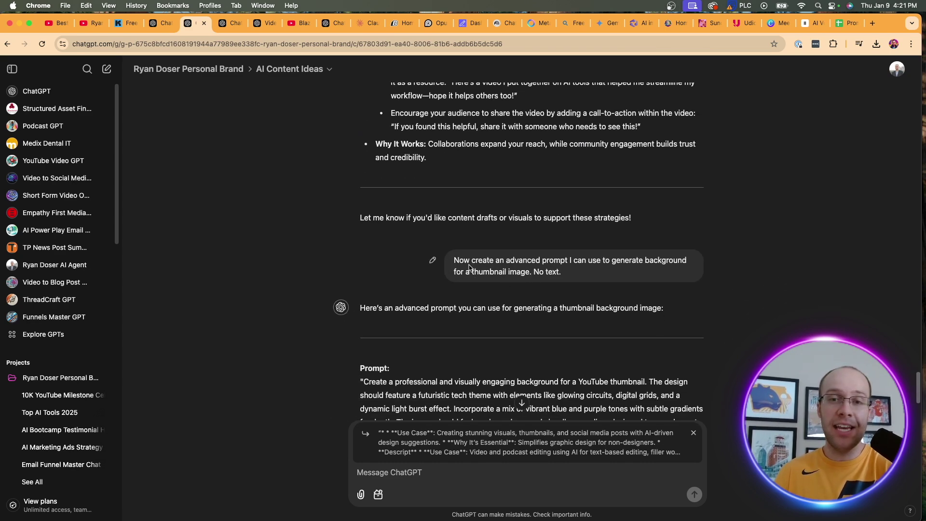
drag(458, 261, 578, 273)
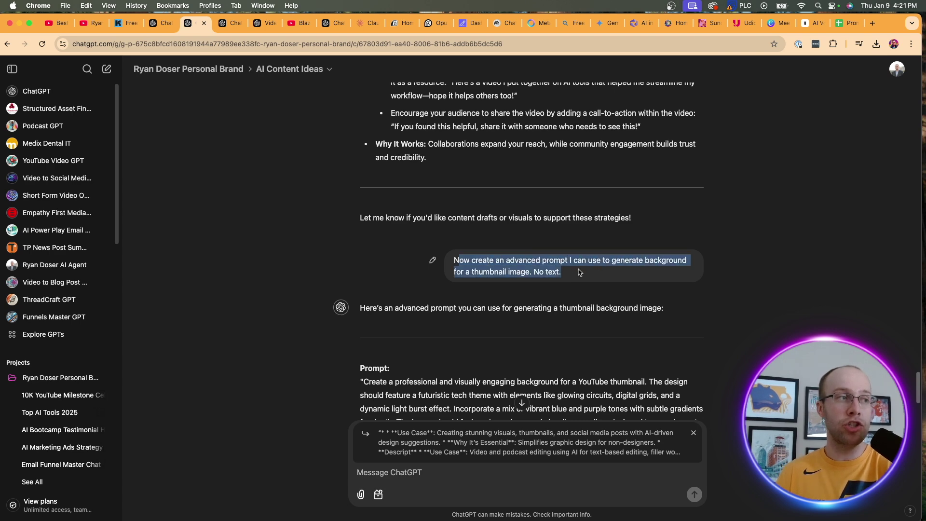
click(576, 274)
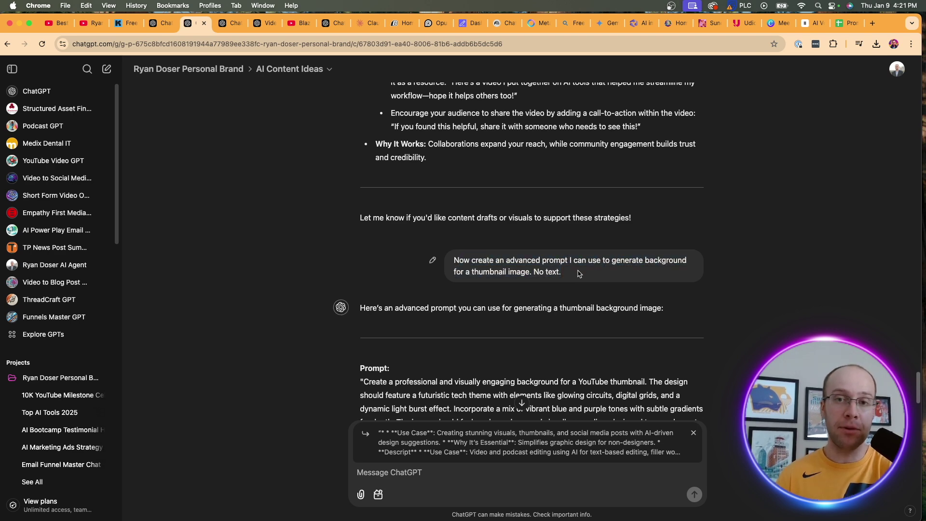
scroll(578, 273, down, 5)
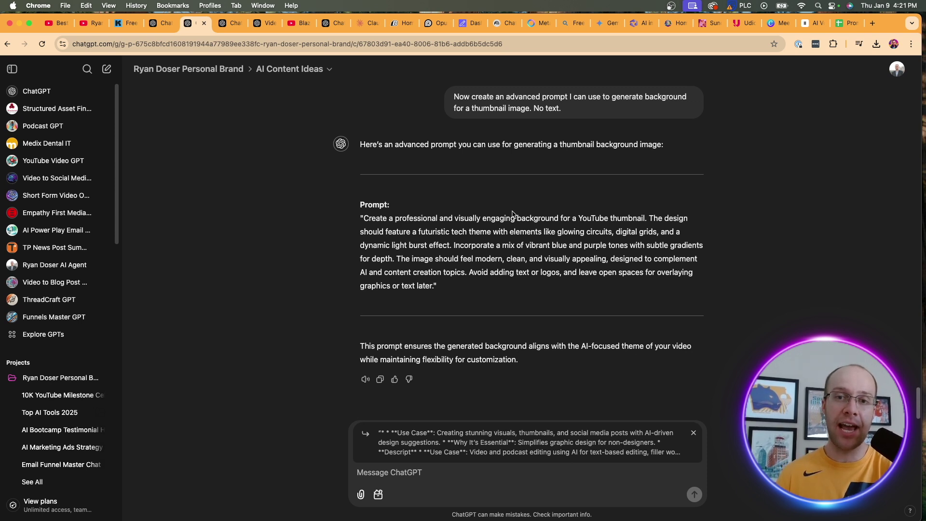
- Switch to the ChatGPT 4o chat that uses the background prompt, and examine its wording and the generated futuristic tech image
click(230, 23)
scroll(592, 96, up, 2)
drag(587, 192, 472, 126)
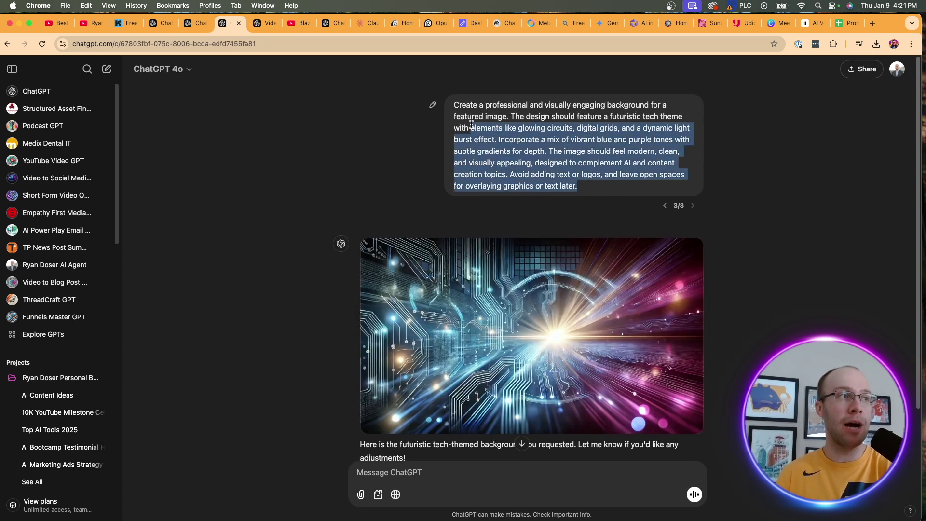
click(540, 217)
scroll(594, 277, down, 2)
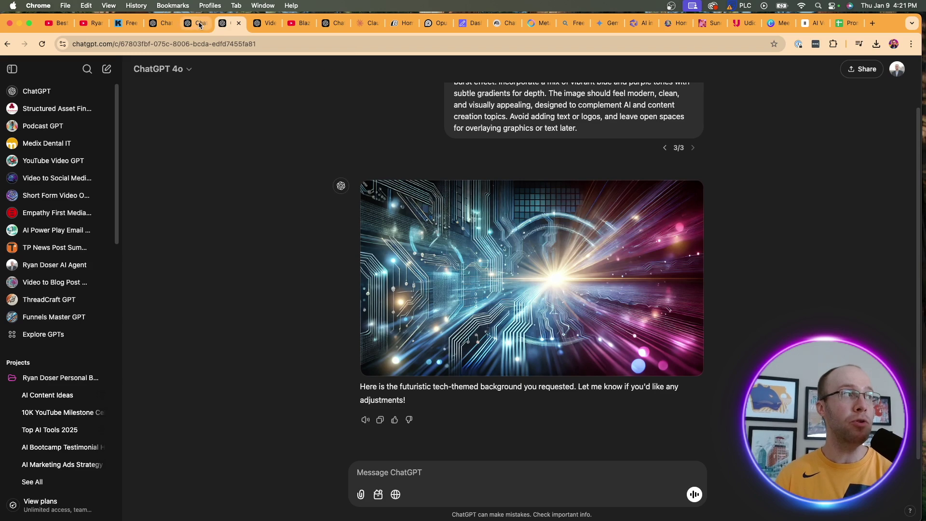
- Return to the AI Content Ideas conversation and go back to its beginning
click(161, 24)
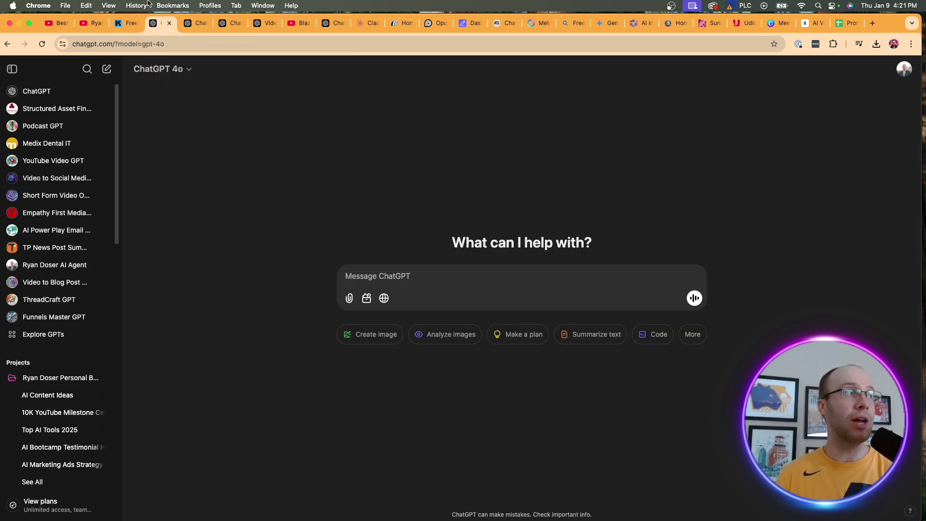
click(189, 24)
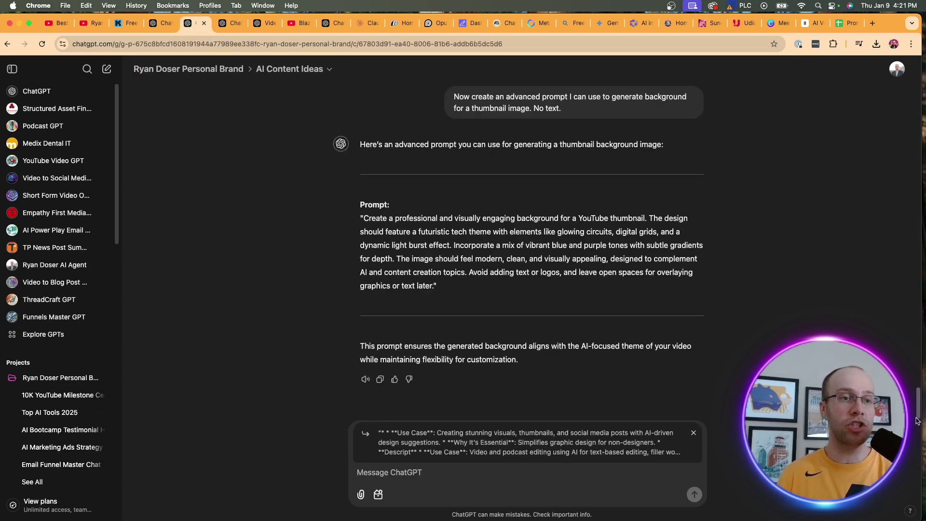
drag(917, 418, 911, 79)
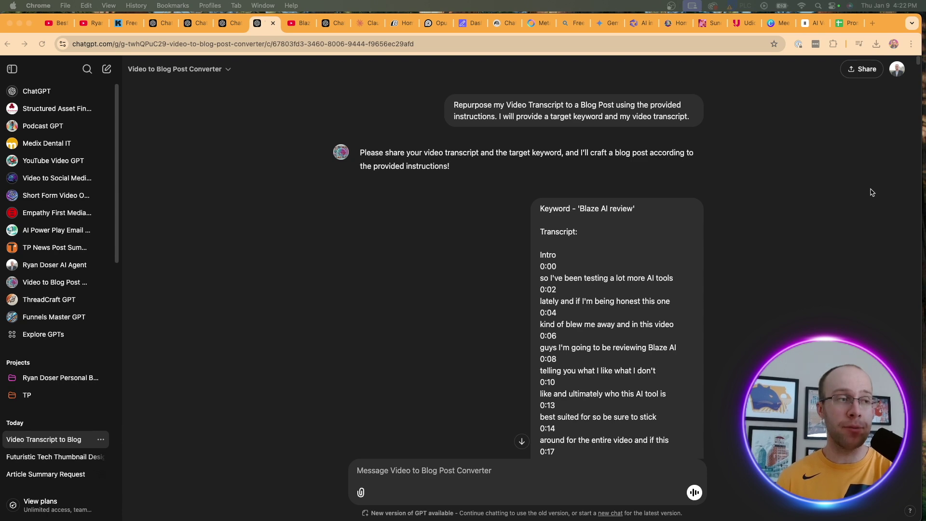
- Look over the start of the Video to Blog Post Converter chat, and view the source YouTube video "Blaze AI Review: The Best AI Tool for Content Creators?"
click(796, 236)
scroll(646, 205, down, 1)
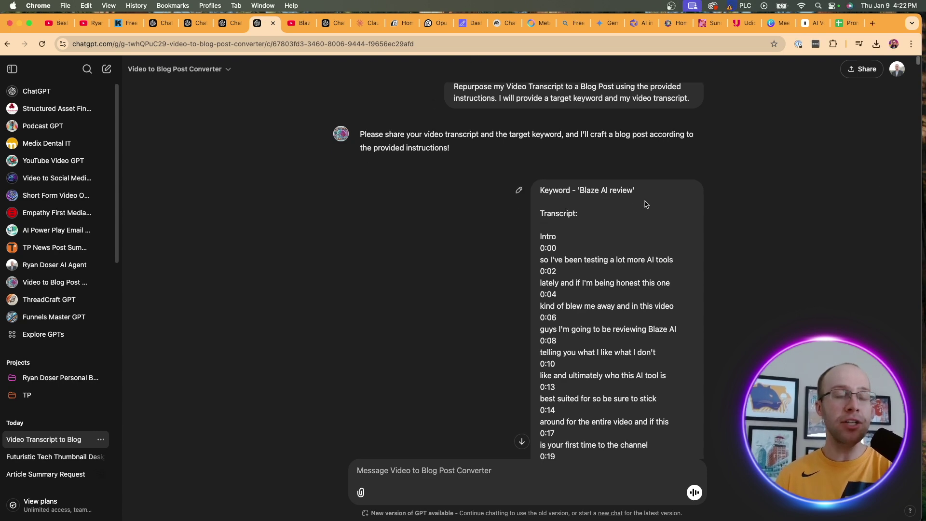
click(298, 23)
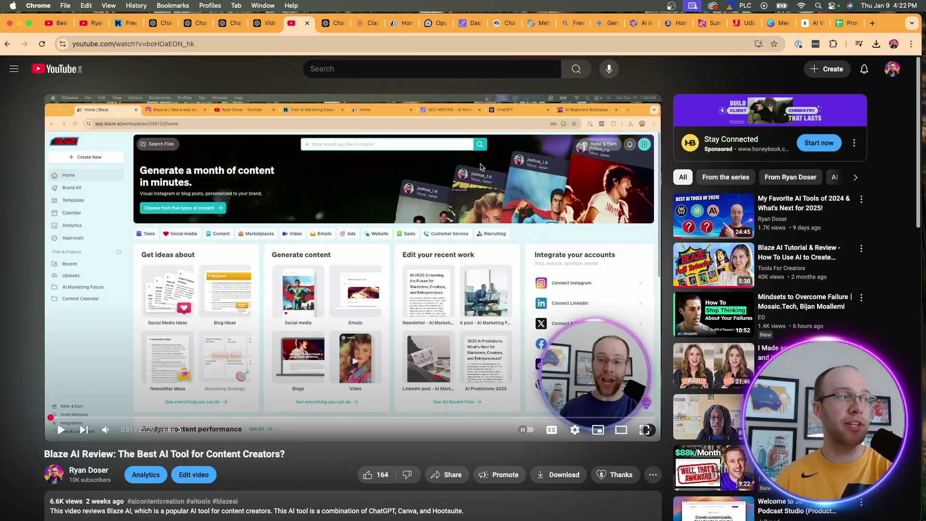
scroll(480, 166, down, 2)
drag(299, 336, 15, 332)
click(323, 361)
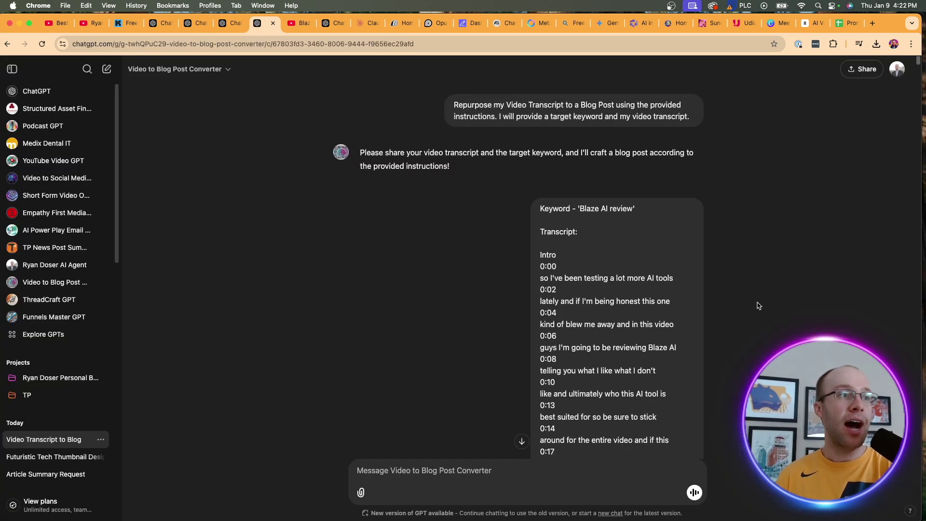
- Return to the Video to Blog Post Converter chat, view the GPT's options, and examine the supplied 'Blaze AI review' keyword and pasted transcript
click(265, 24)
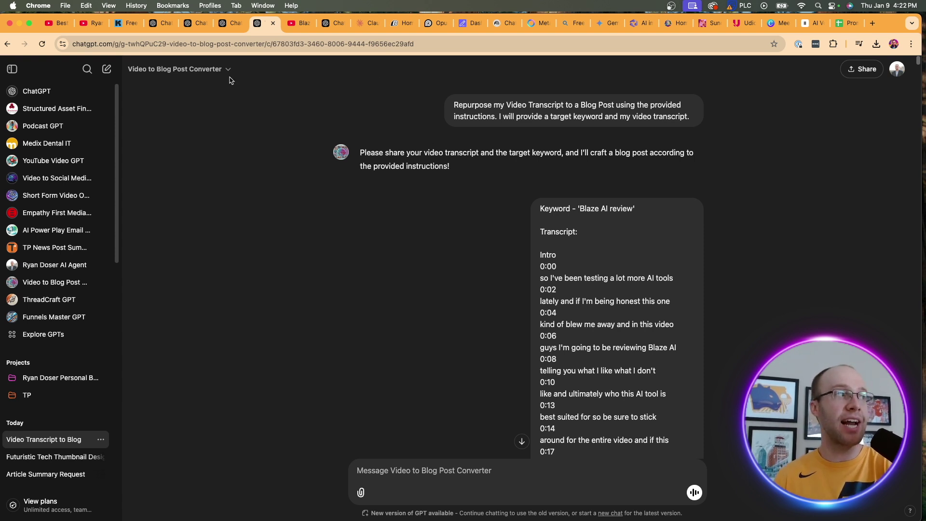
click(183, 70)
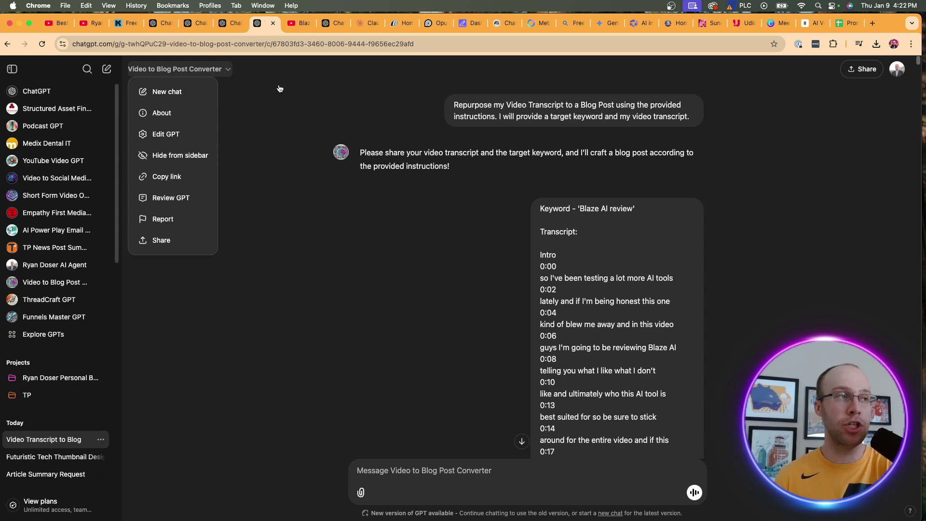
click(658, 205)
drag(650, 213, 540, 208)
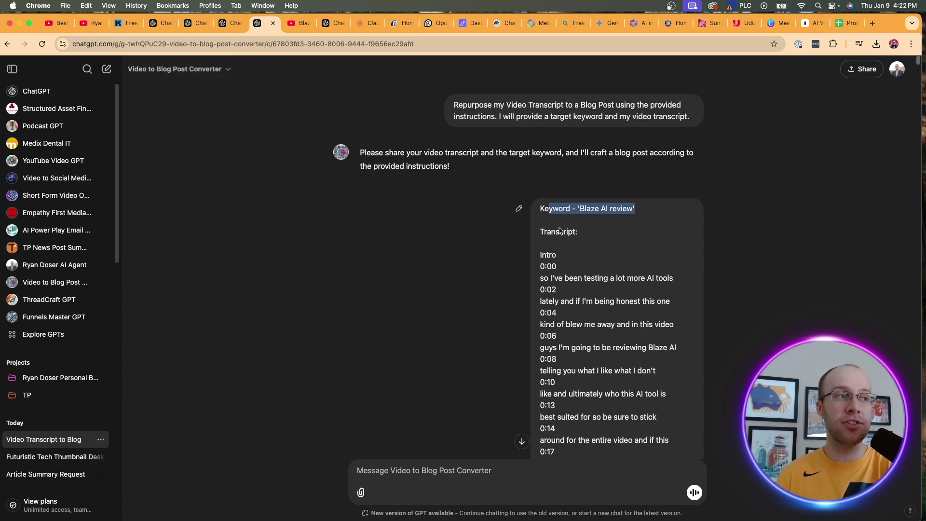
click(573, 256)
scroll(574, 251, down, 20)
scroll(577, 238, down, 15)
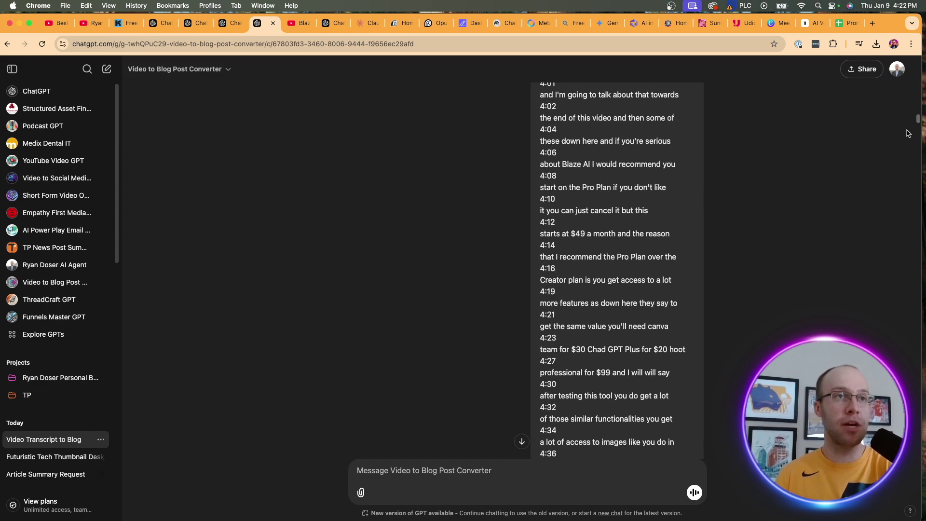
- Go past the transcript to the generated blog post, and read its SEO title, meta description, introduction and key takeaways
drag(915, 124, 916, 419)
scroll(719, 283, up, 15)
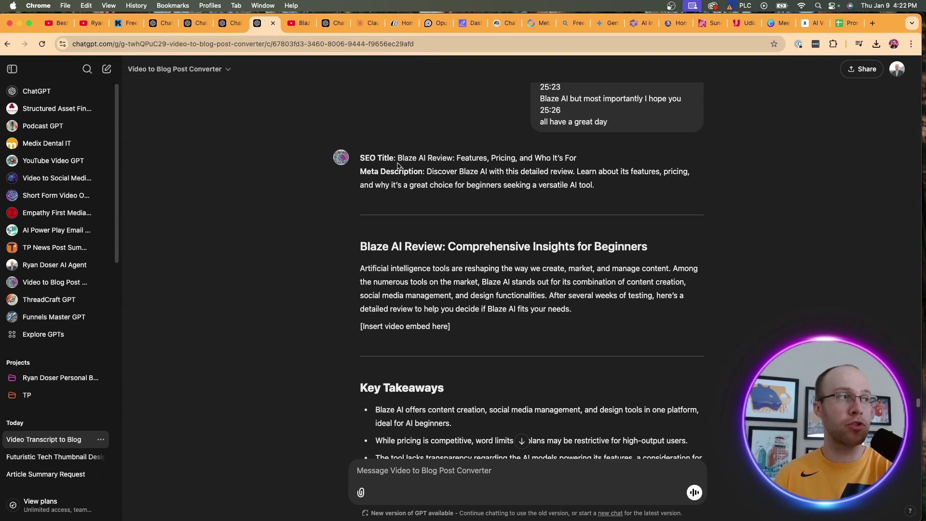
drag(395, 171, 409, 173)
scroll(448, 251, down, 1)
scroll(448, 250, down, 10)
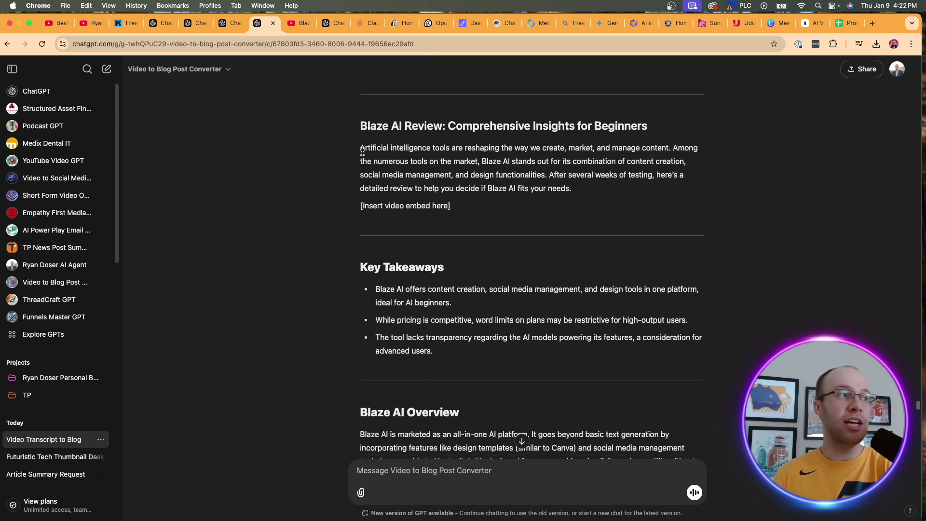
- Review the blog post's sections on design templates, social media management, brand kit customization and limitations
scroll(479, 292, down, 11)
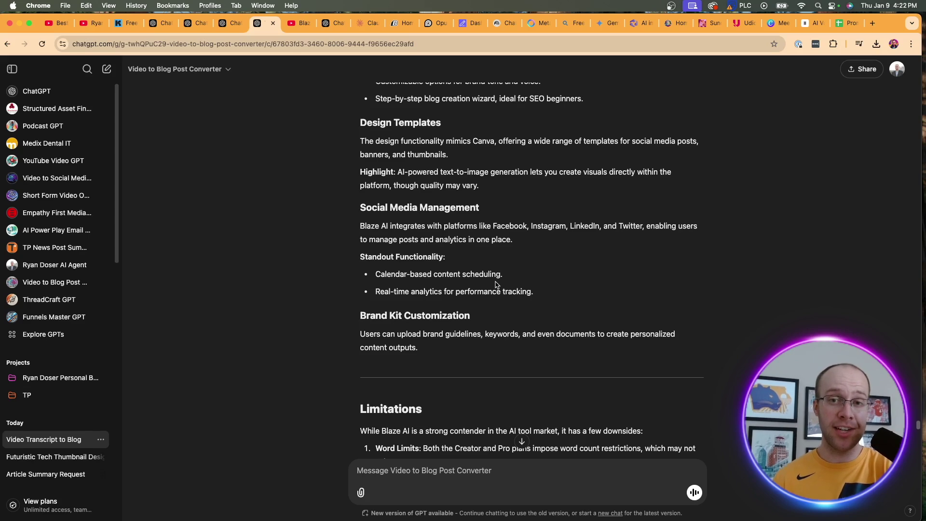
scroll(496, 285, down, 1)
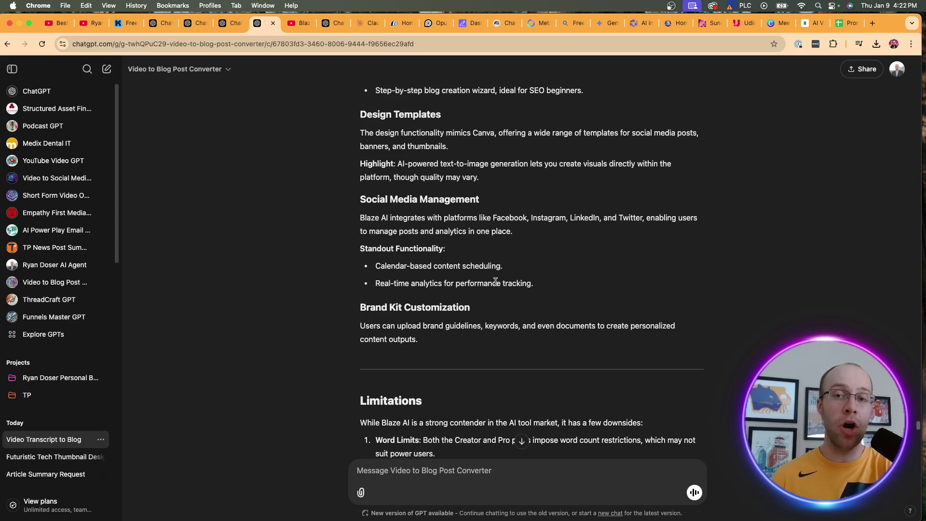
scroll(495, 281, down, 10)
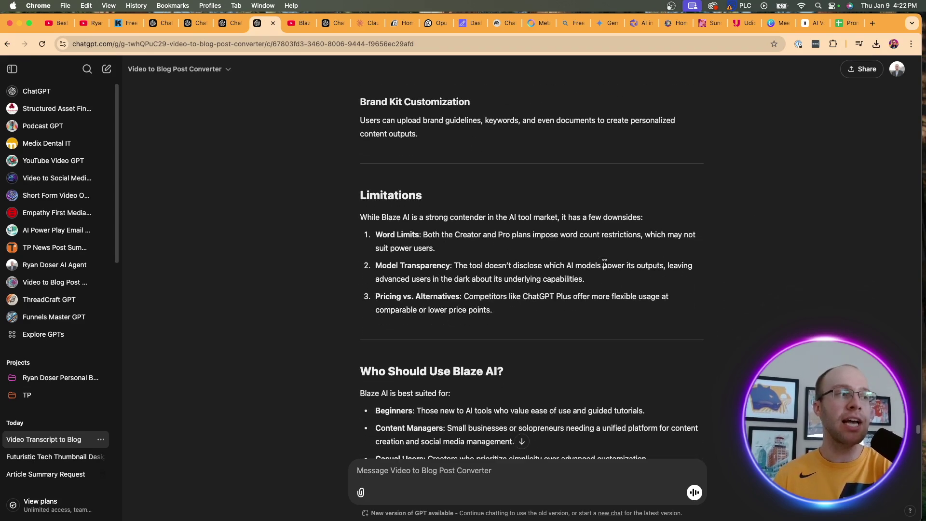
- Review the blog post's "Who Should Use Blaze AI?" section, its FAQs and the conclusion
scroll(581, 266, down, 4)
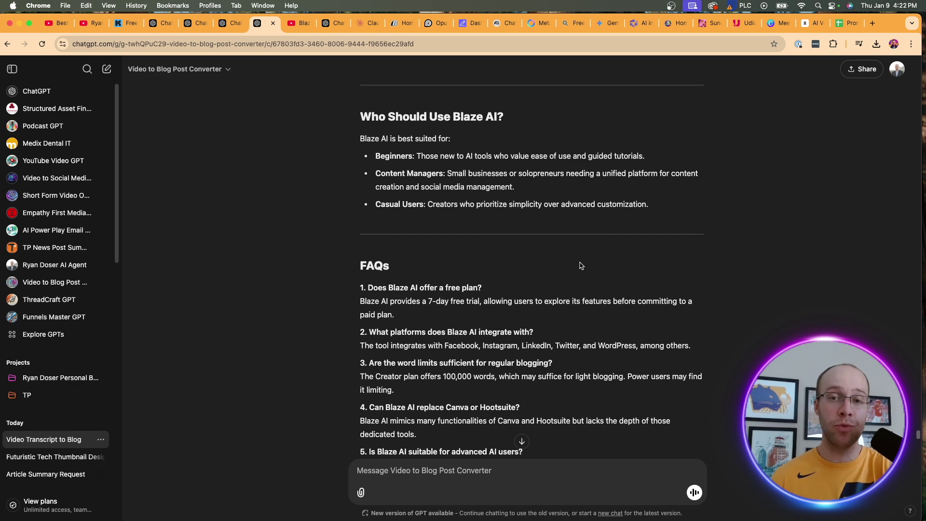
scroll(581, 265, down, 3)
drag(422, 401, 378, 279)
click(473, 373)
scroll(486, 242, down, 5)
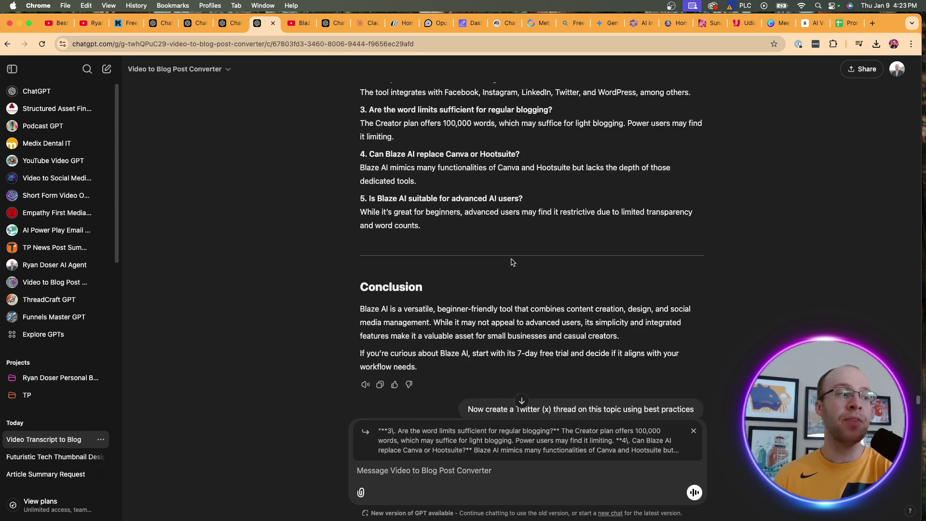
- Examine the follow-up prompt asking for a Twitter (X) thread on this topic using best practices
scroll(486, 243, down, 3)
drag(468, 215, 701, 216)
click(622, 215)
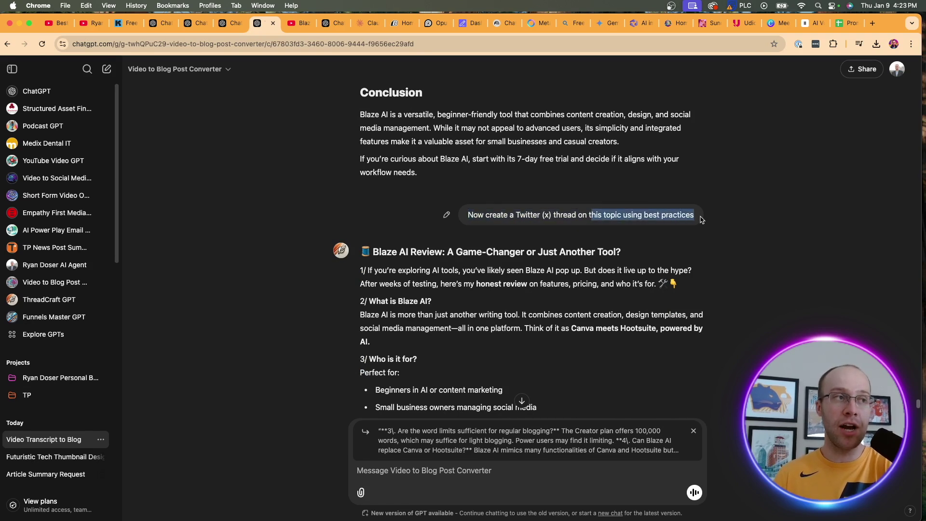
click(718, 218)
scroll(719, 218, down, 2)
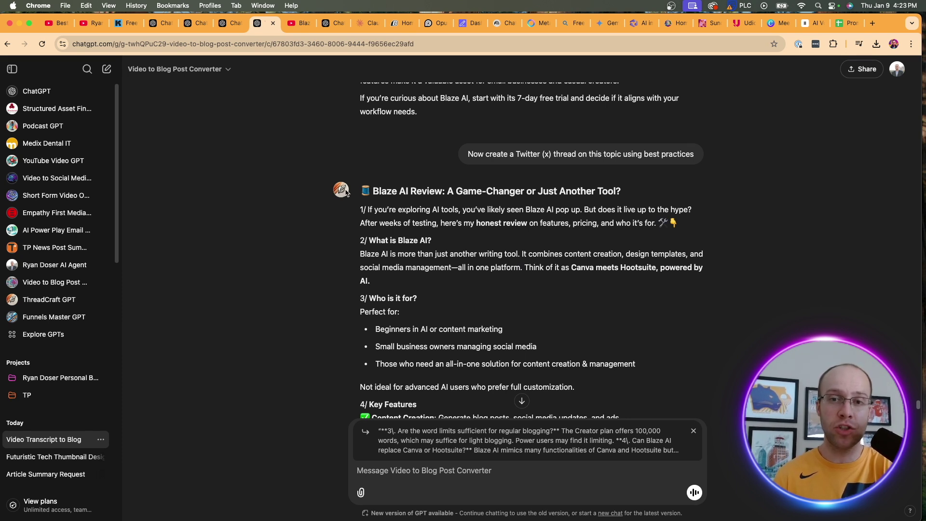
- Read the generated Blaze AI review thread from its opening post through the final hashtags
scroll(346, 193, down, 1)
drag(361, 201, 435, 273)
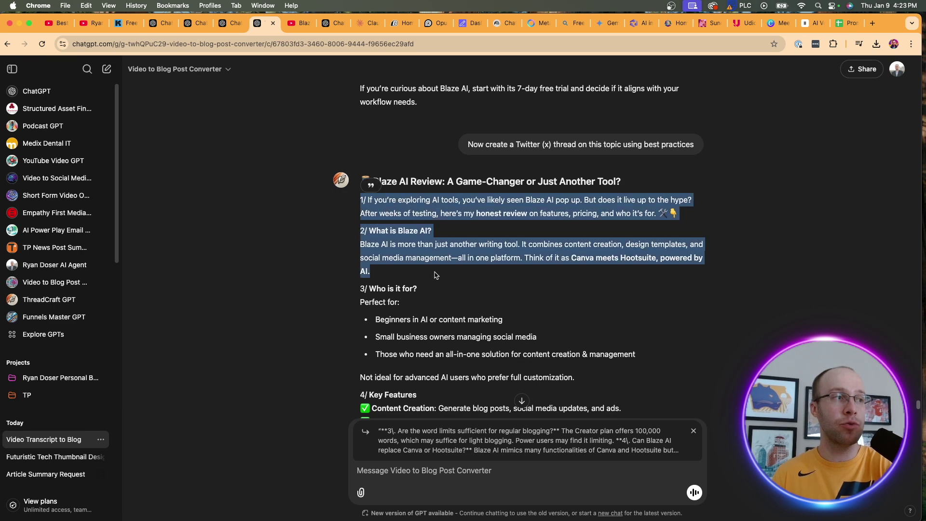
click(476, 268)
scroll(480, 267, down, 2)
scroll(480, 267, down, 1)
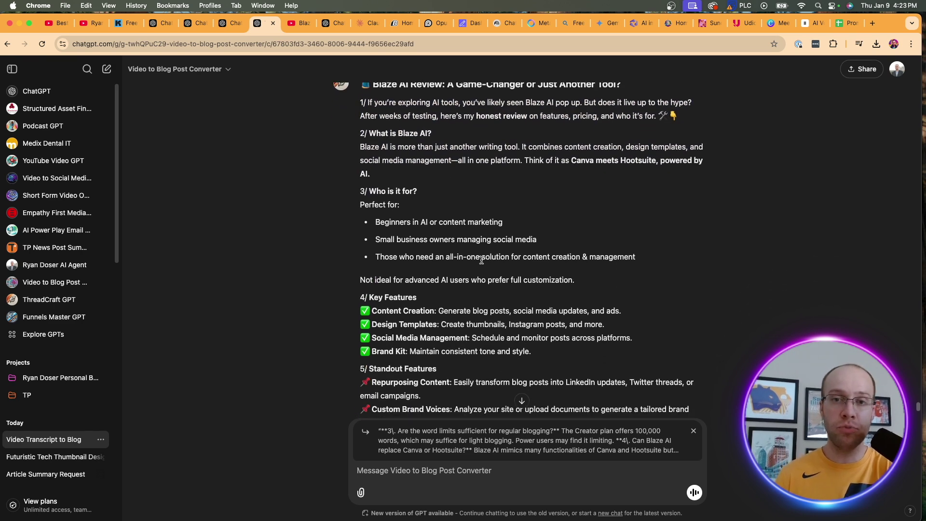
scroll(481, 260, down, 10)
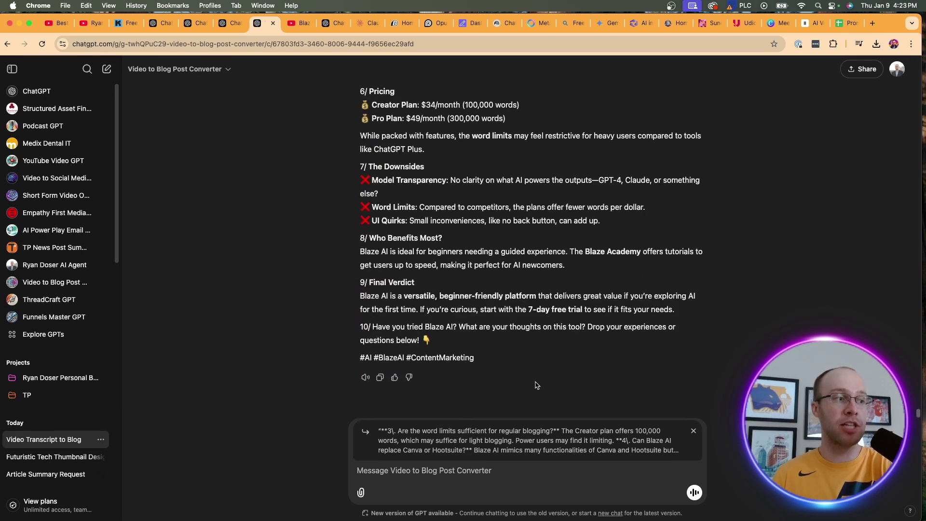
- Find the AI Power Play Email GPT by searching for "power" and bring it into the conversation
click(479, 478)
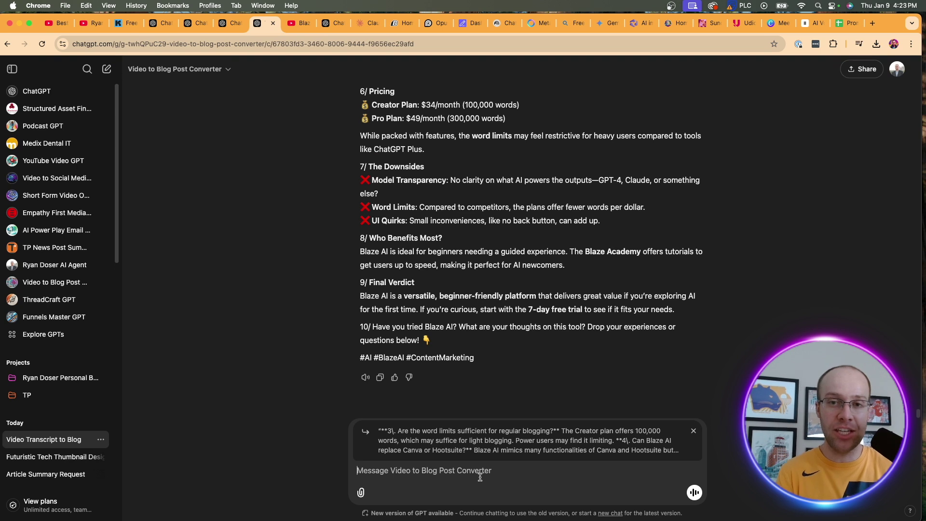
text(@)
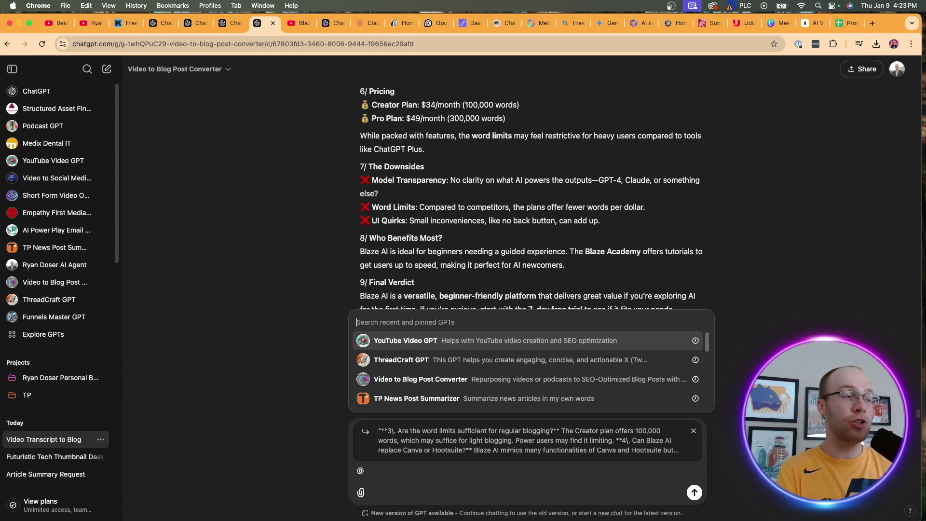
text(power)
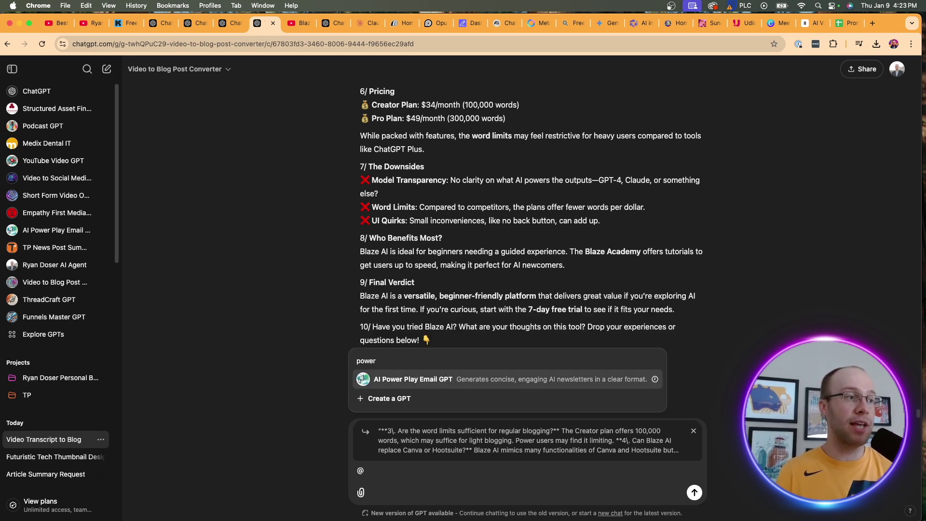
click(451, 379)
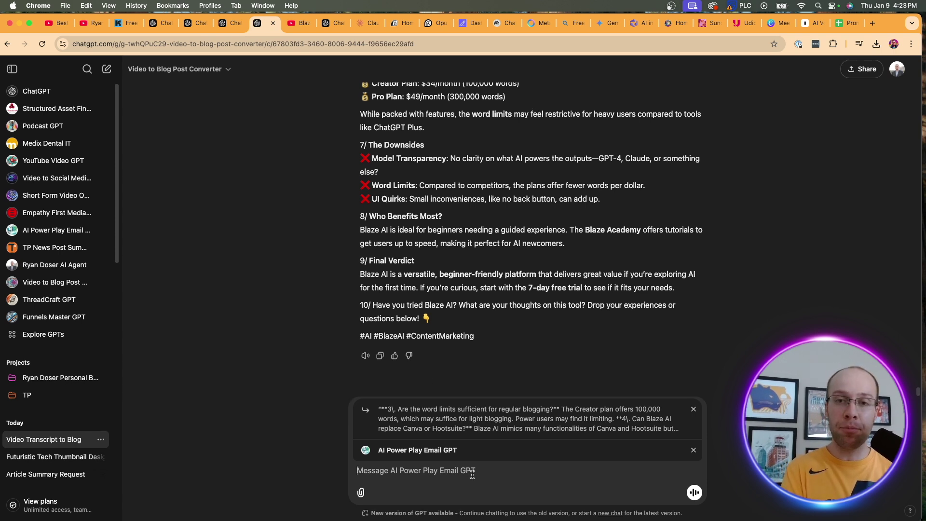
- Ask the AI Power Play Email GPT: "Now create an engaging email newsletter"
text(Now )
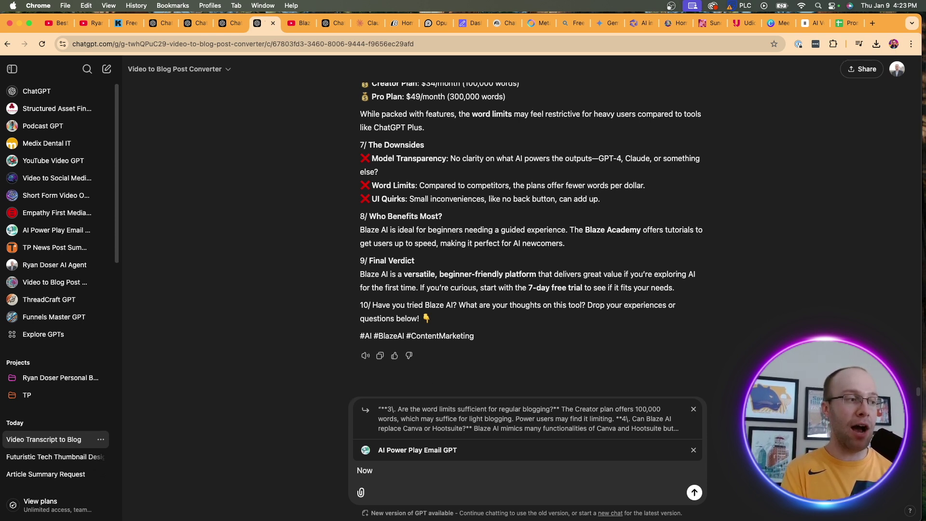
text(create a)
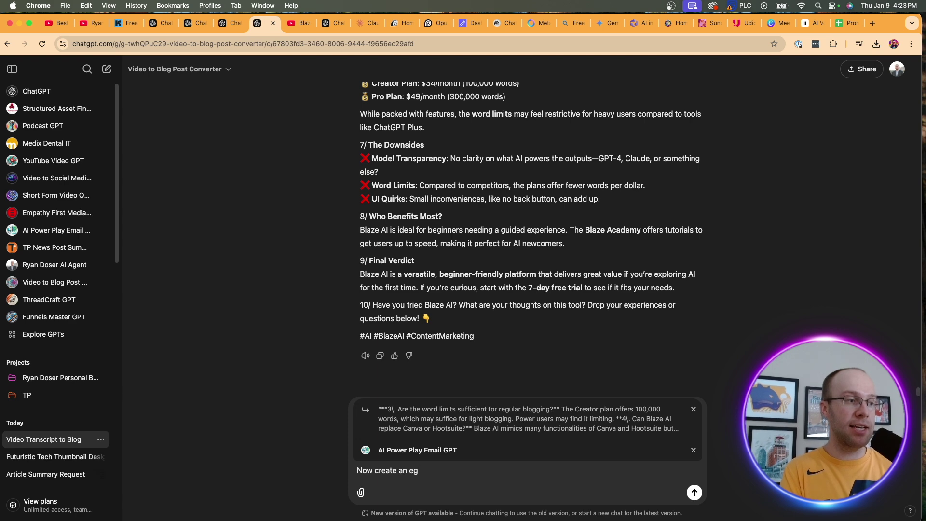
text(n engaging email newsletter)
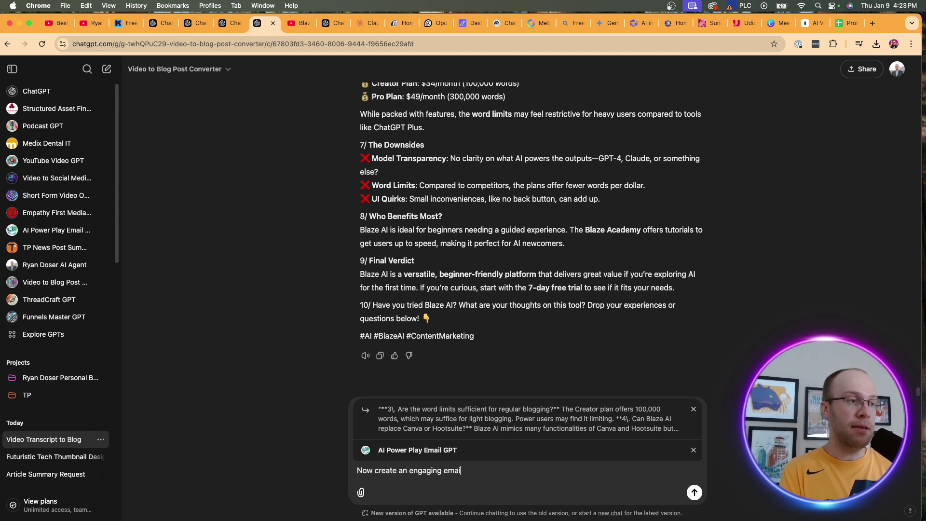
key(Return)
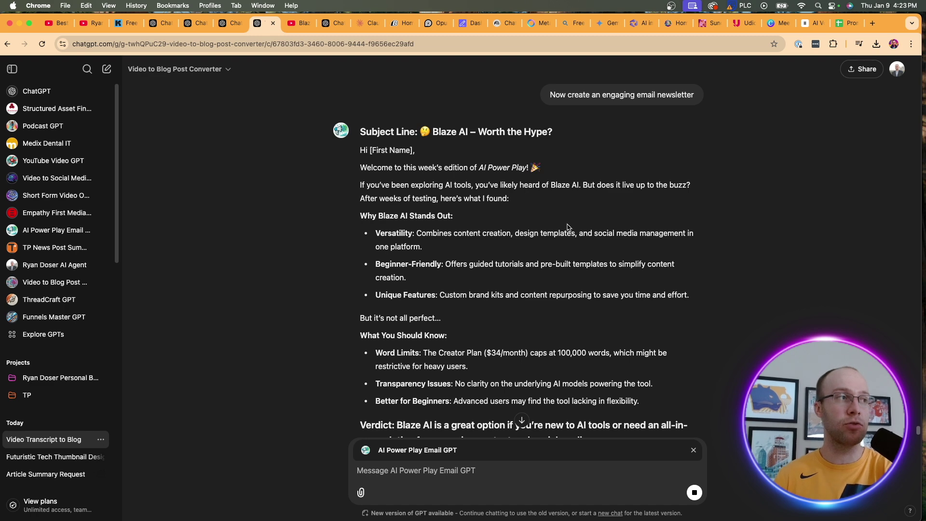
- Read the generated Blaze AI newsletter from its subject line and greeting through the verdict, weekly AI news and P.S
scroll(568, 202, up, 1)
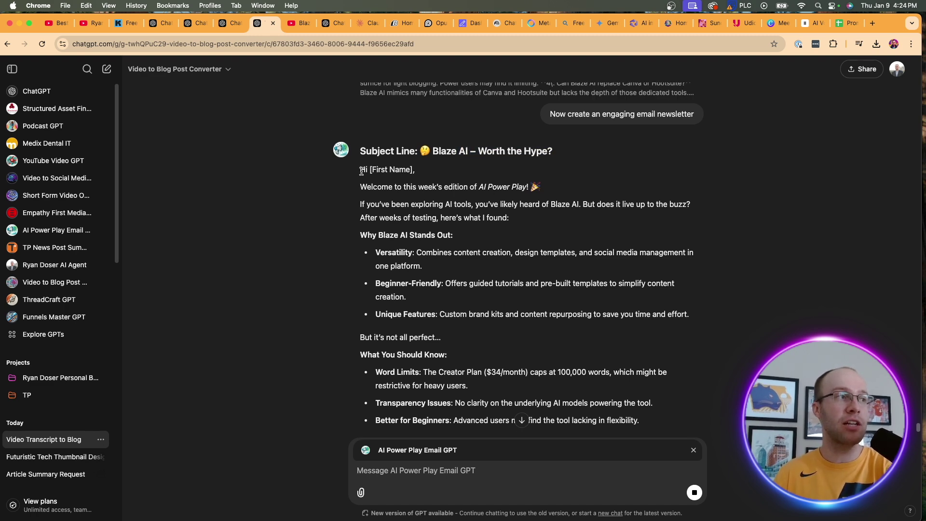
drag(362, 171, 448, 252)
click(509, 260)
scroll(509, 260, down, 6)
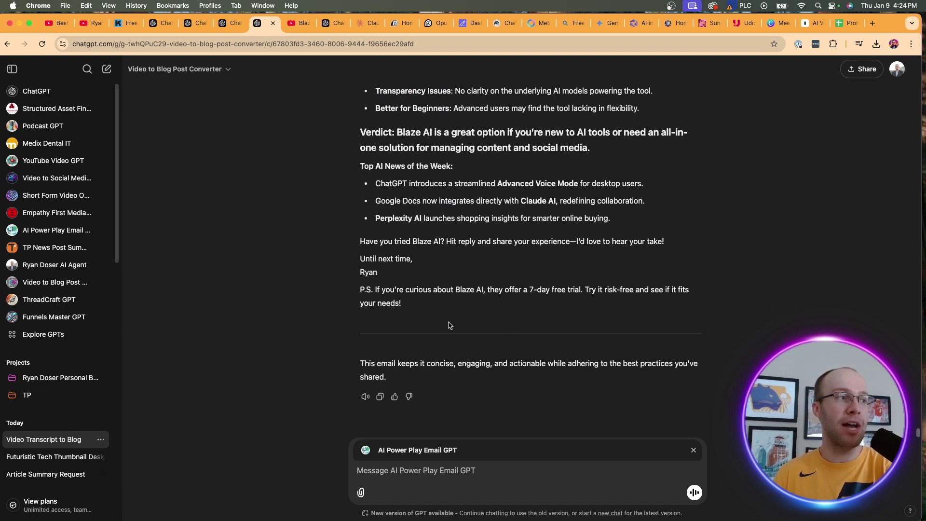
drag(420, 304, 364, 241)
click(364, 242)
scroll(489, 303, up, 5)
scroll(489, 303, up, 3)
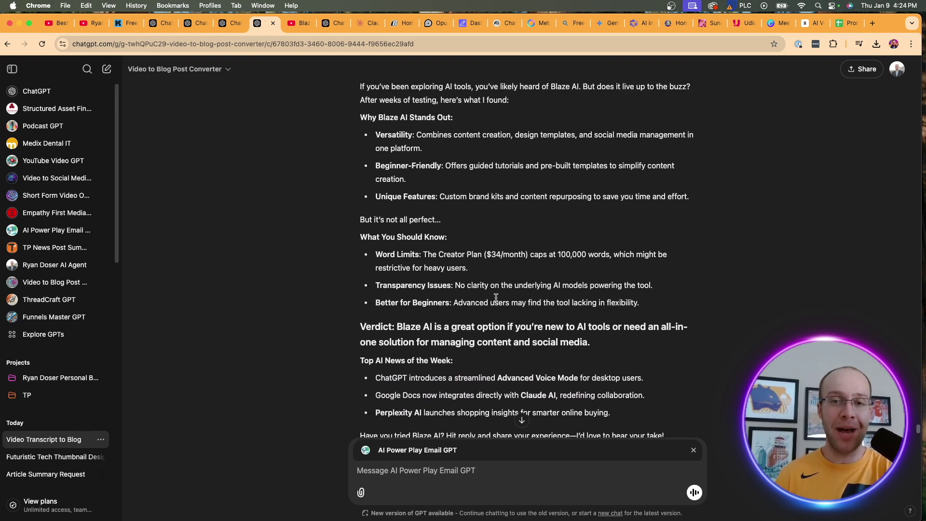
scroll(495, 298, down, 5)
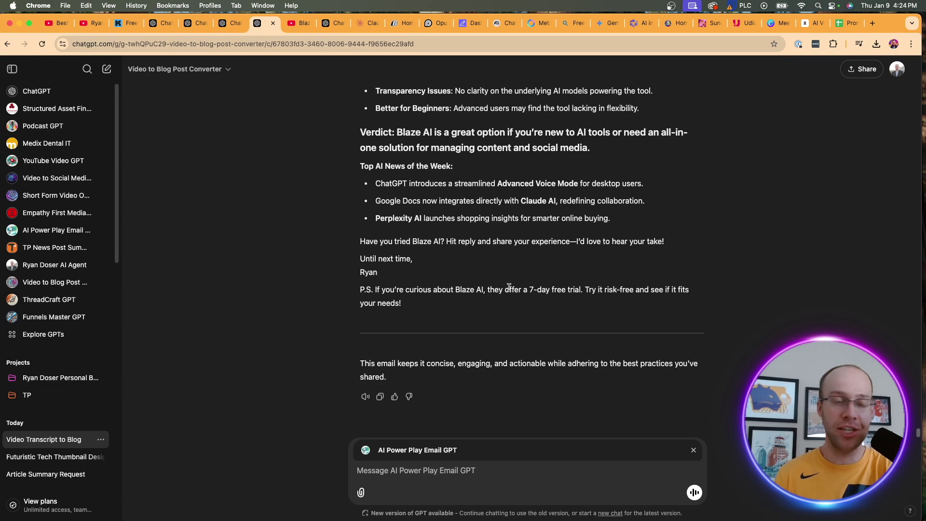
scroll(508, 287, up, 5)
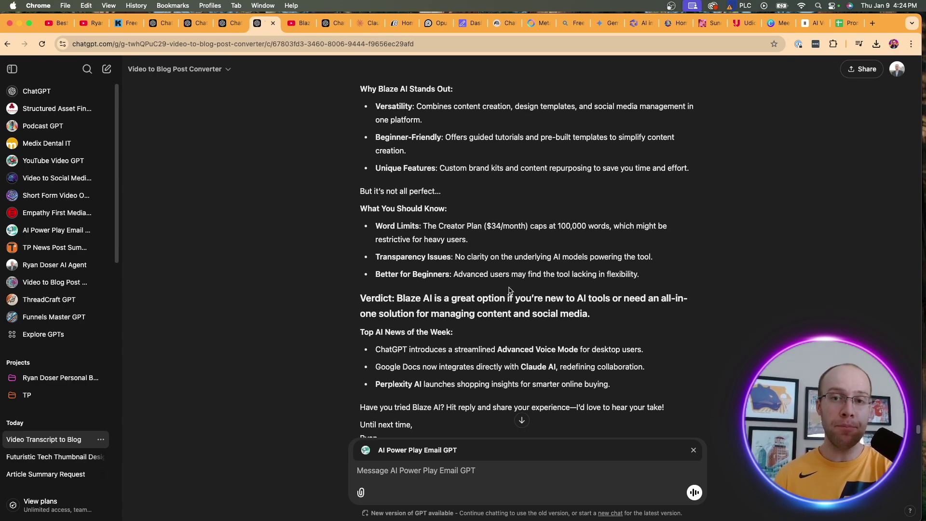
scroll(509, 290, up, 15)
scroll(509, 289, down, 8)
scroll(509, 288, up, 1)
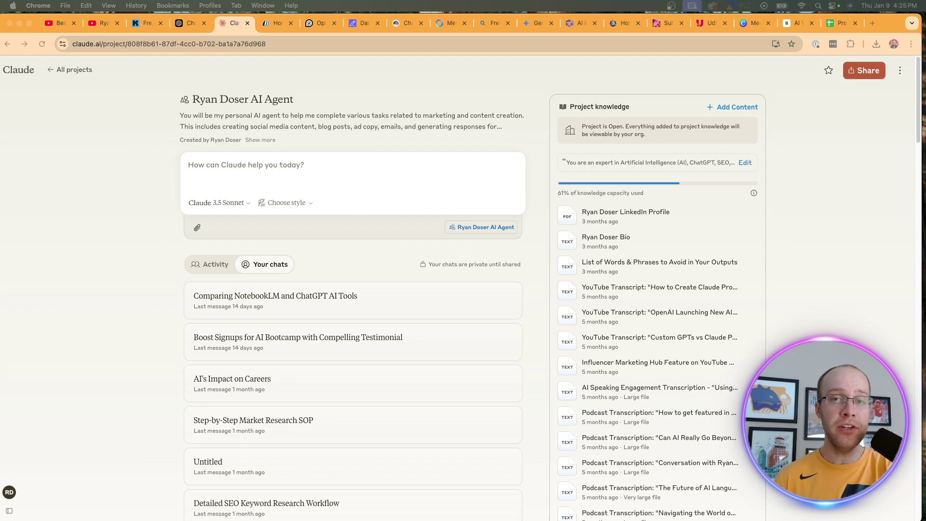
- In the Claude AI agent project, look at the models available for the chat without changing the selection
click(225, 203)
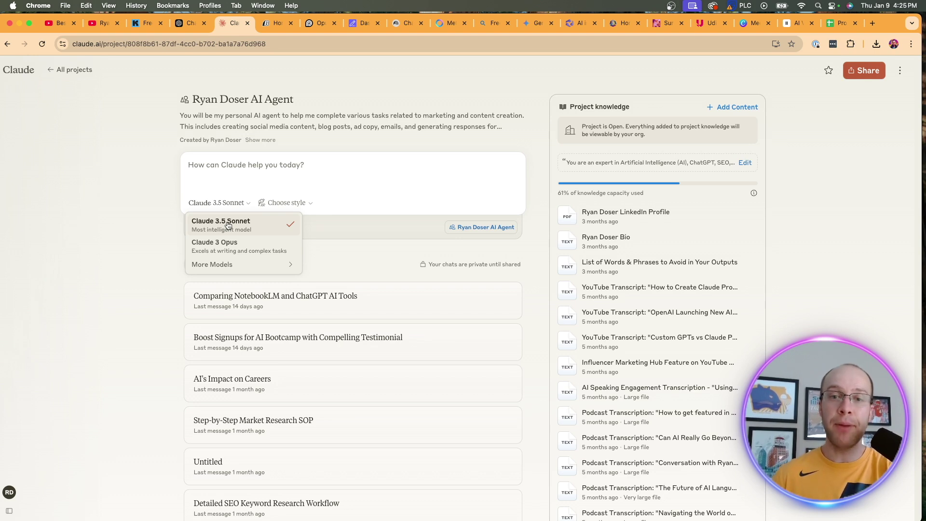
click(146, 198)
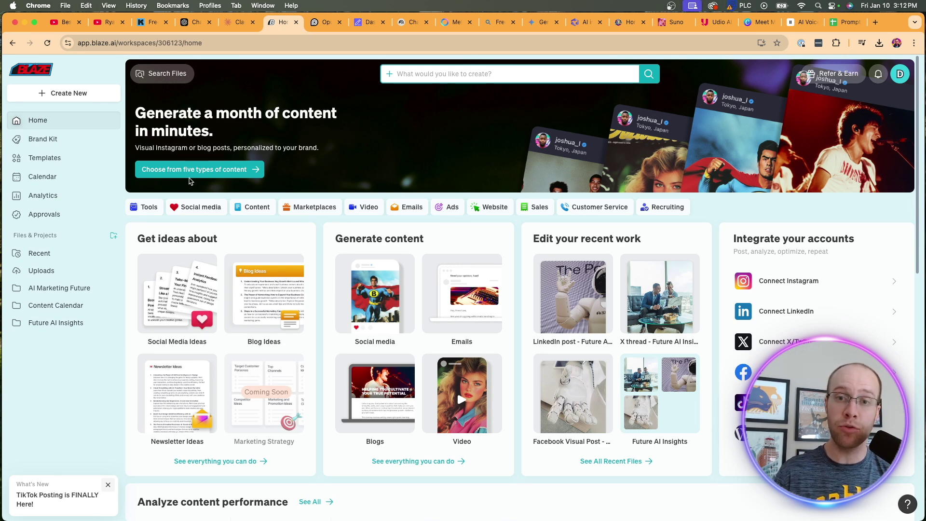
- Switch to Blaze AI and examine the Brand Kit's styles and voices, including the options for the second brand voice
click(72, 143)
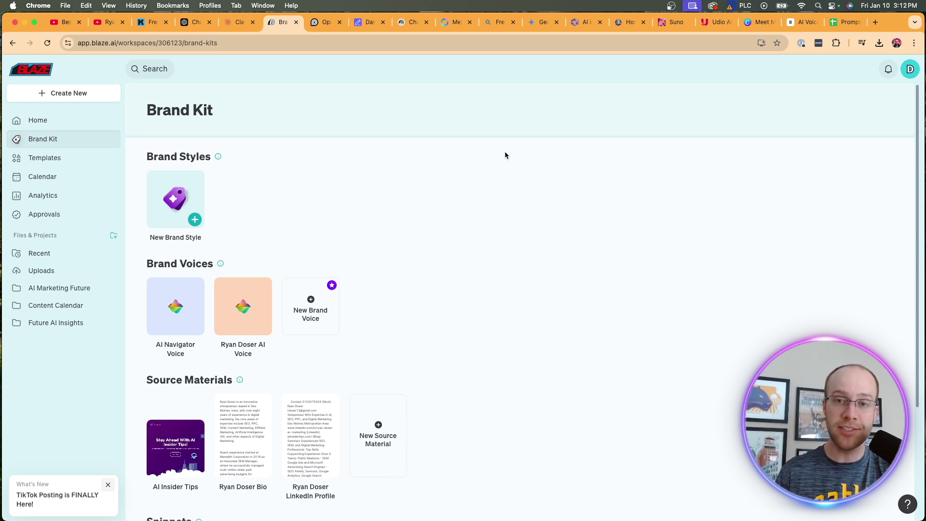
click(84, 119)
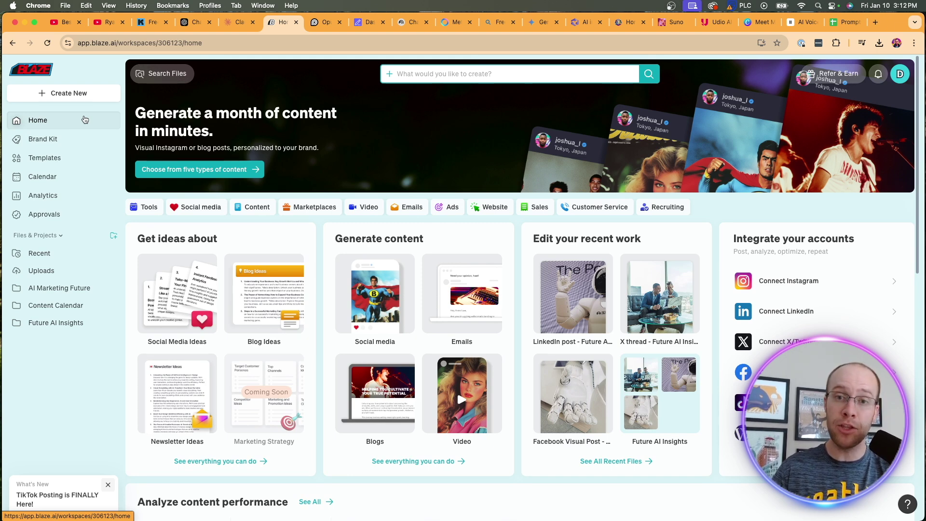
click(57, 140)
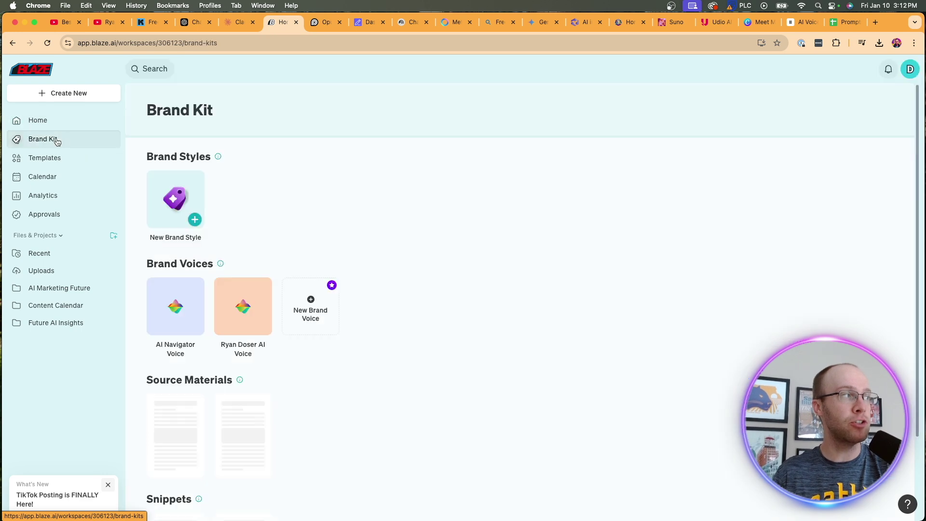
scroll(407, 285, down, 3)
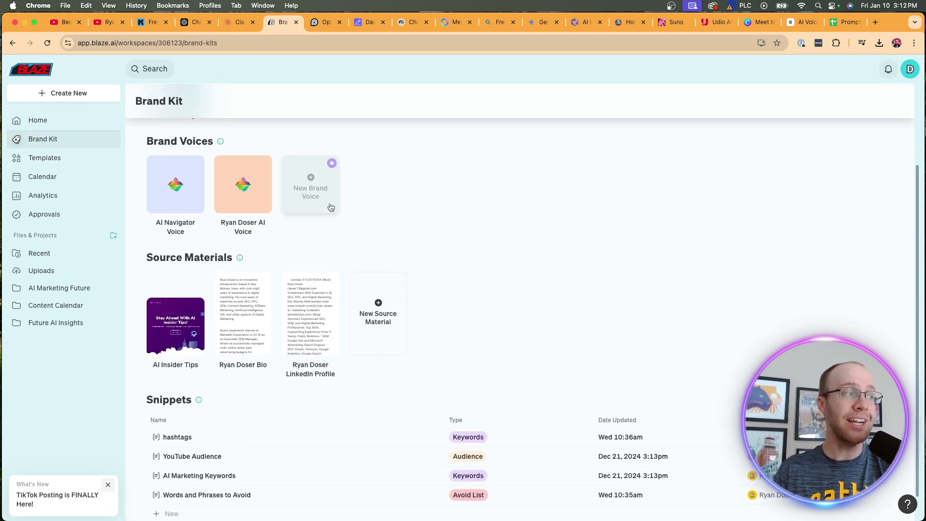
scroll(407, 283, up, 3)
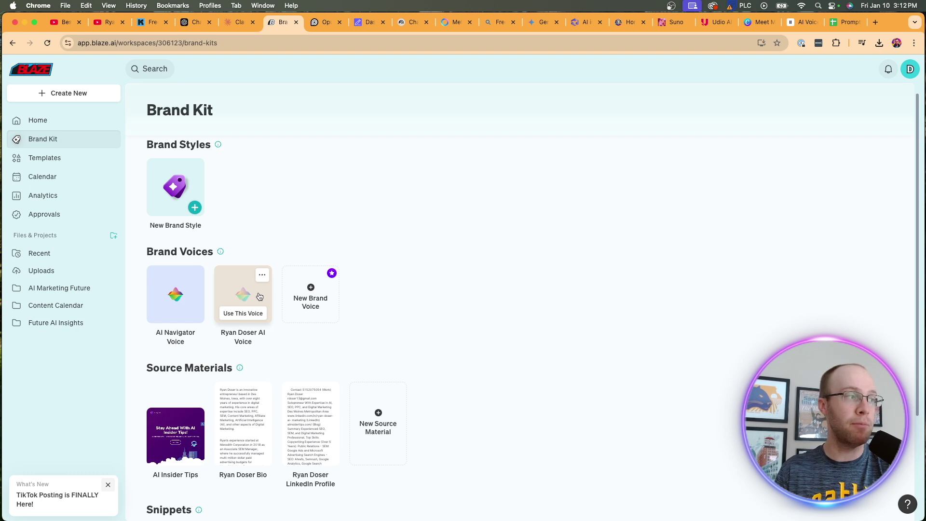
click(262, 274)
click(417, 247)
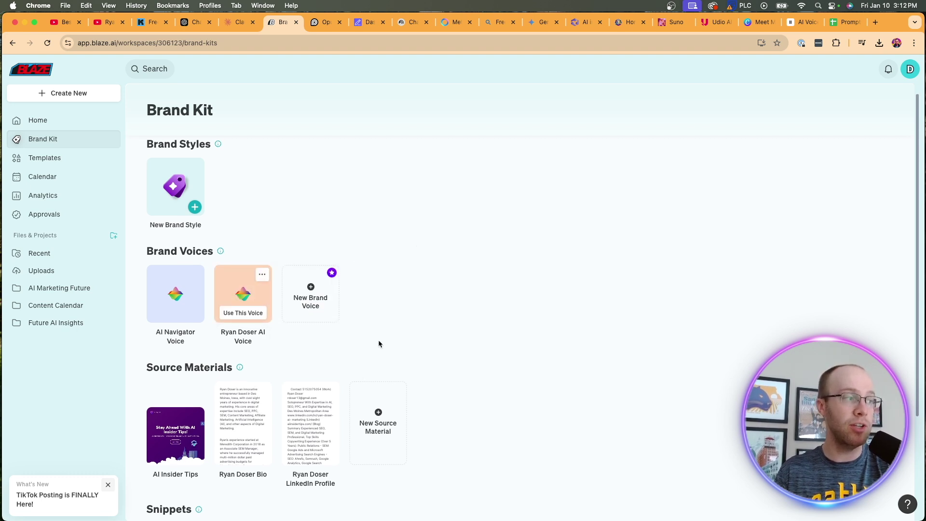
- Review the Brand Kit's source materials and its snippets, down to the Words and Phrases to Avoid list
scroll(253, 319, down, 3)
scroll(429, 297, down, 1)
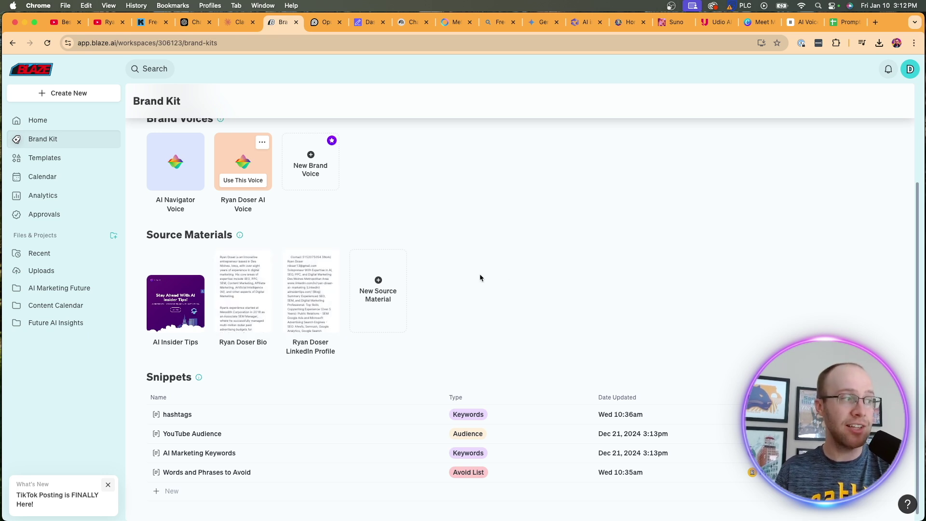
scroll(470, 276, down, 1)
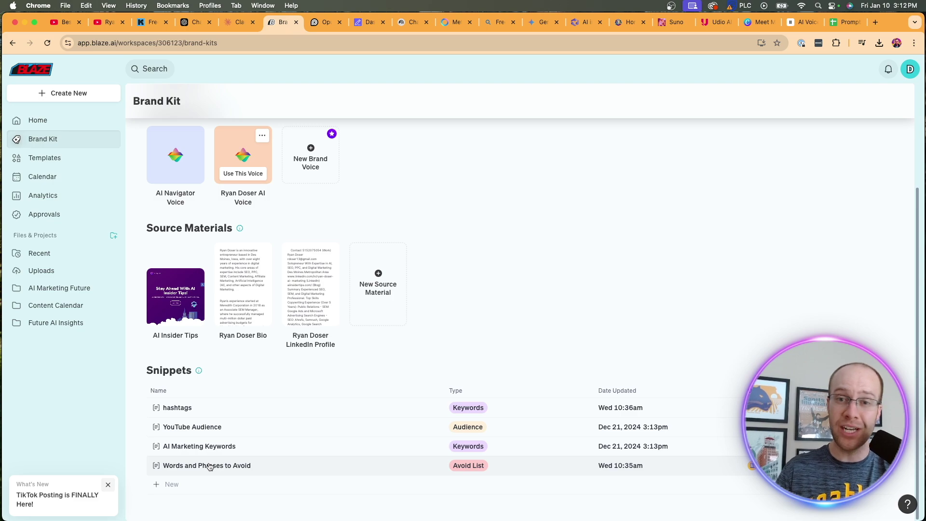
scroll(193, 313, up, 3)
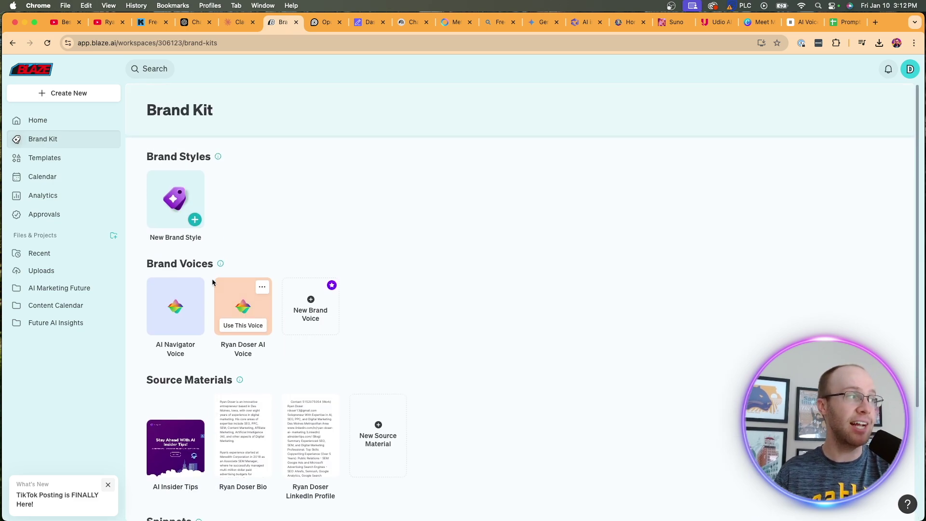
- Browse the Blaze AI template gallery, from the finance designs through coaching and ecommerce to the newest templates
click(58, 167)
scroll(410, 219, down, 5)
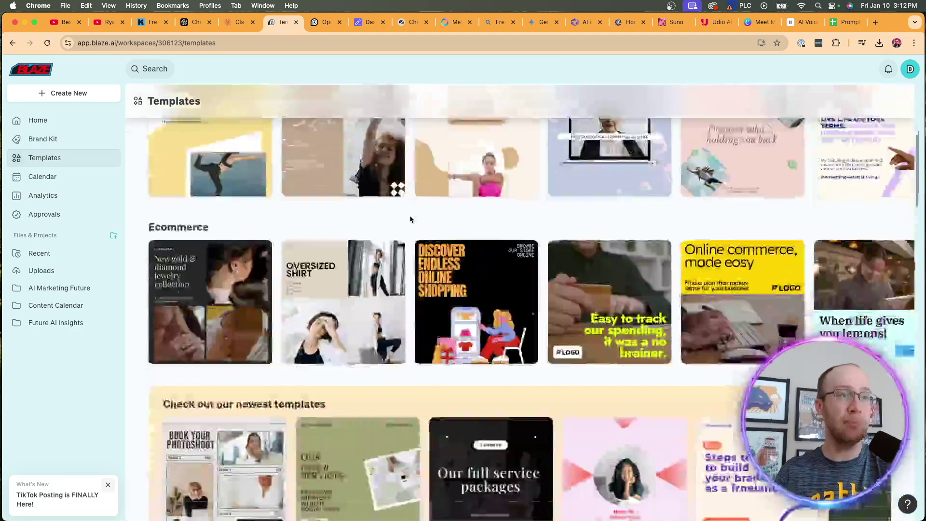
scroll(410, 219, up, 5)
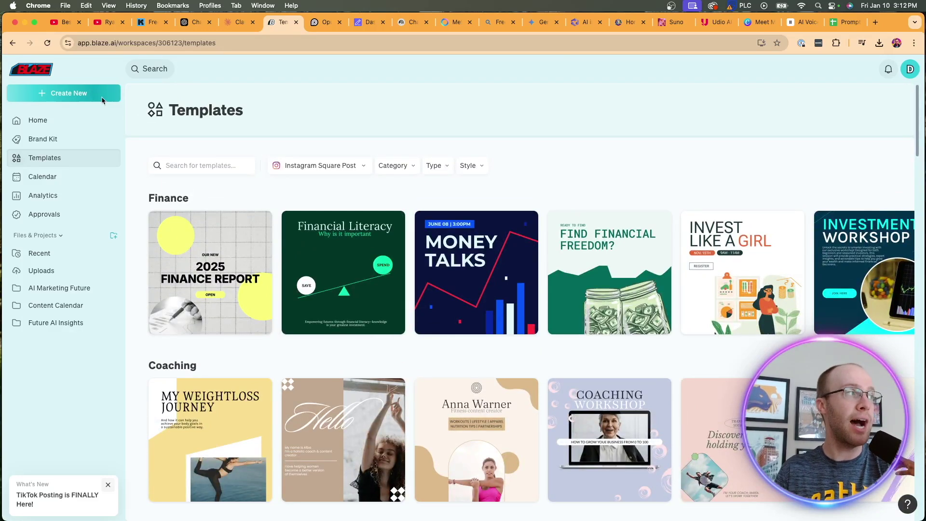
- Go through the content types offered for new creations, from the popular formats and tools to customer service and recruiting
click(102, 98)
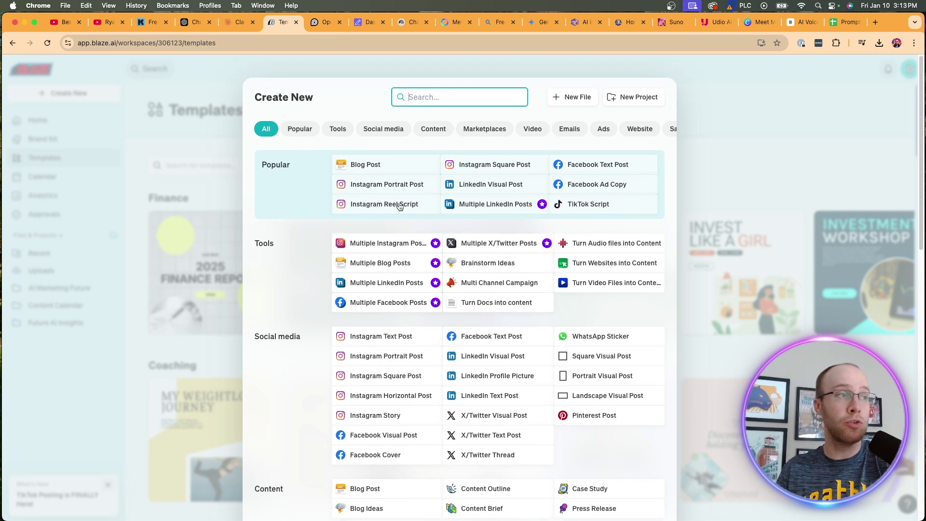
scroll(347, 250, down, 5)
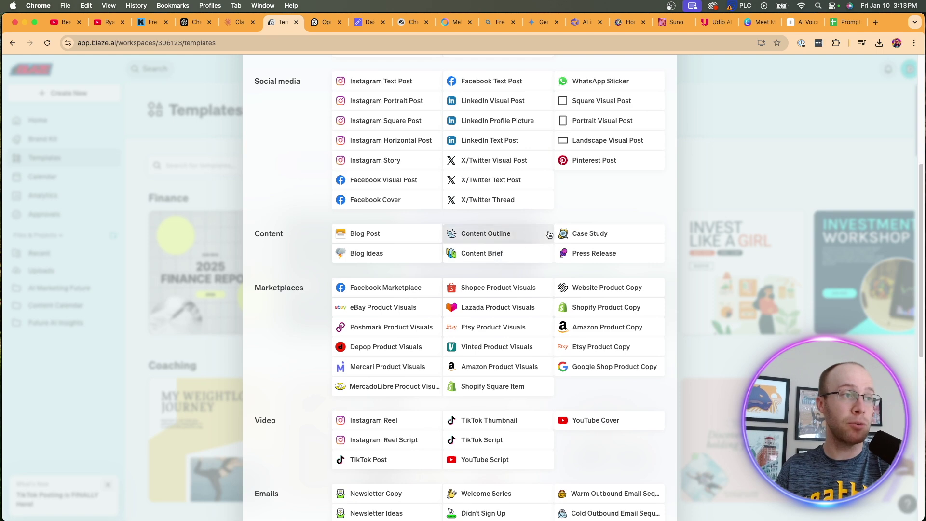
scroll(408, 269, down, 1)
scroll(386, 265, down, 3)
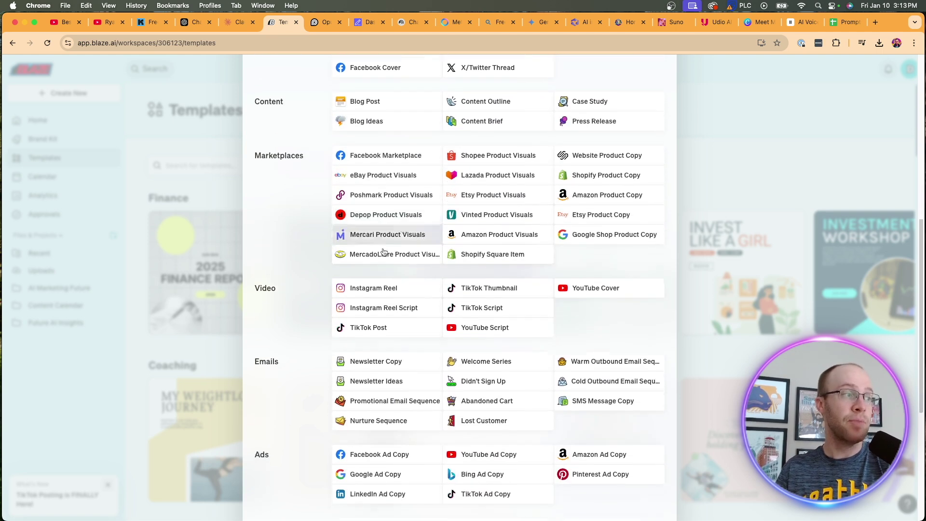
scroll(384, 252, down, 5)
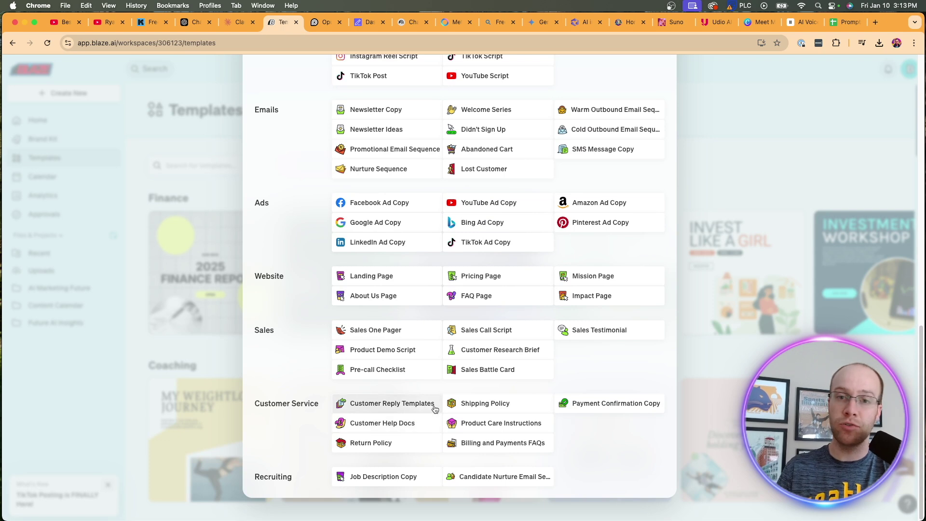
scroll(482, 314, up, 10)
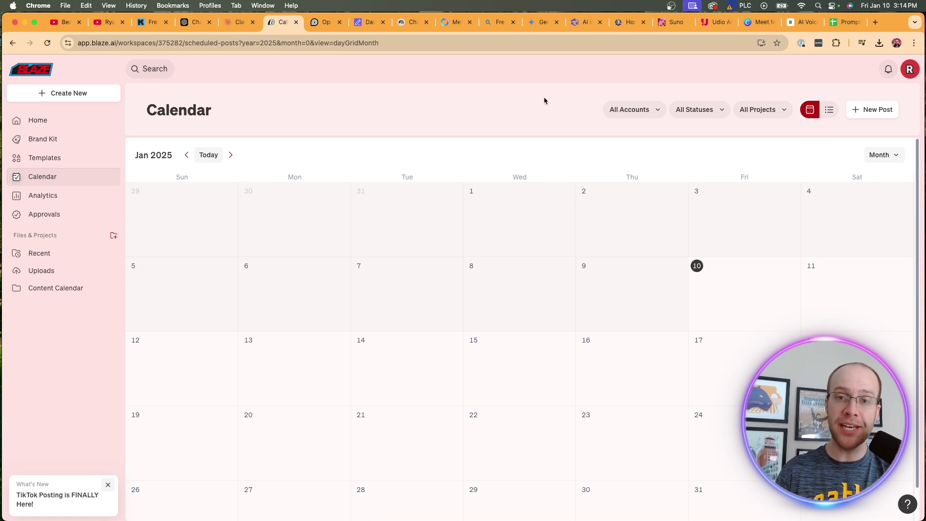
- Check which connected accounts the January 2025 content calendar can be filtered by, and return to the Blaze AI home page
click(632, 109)
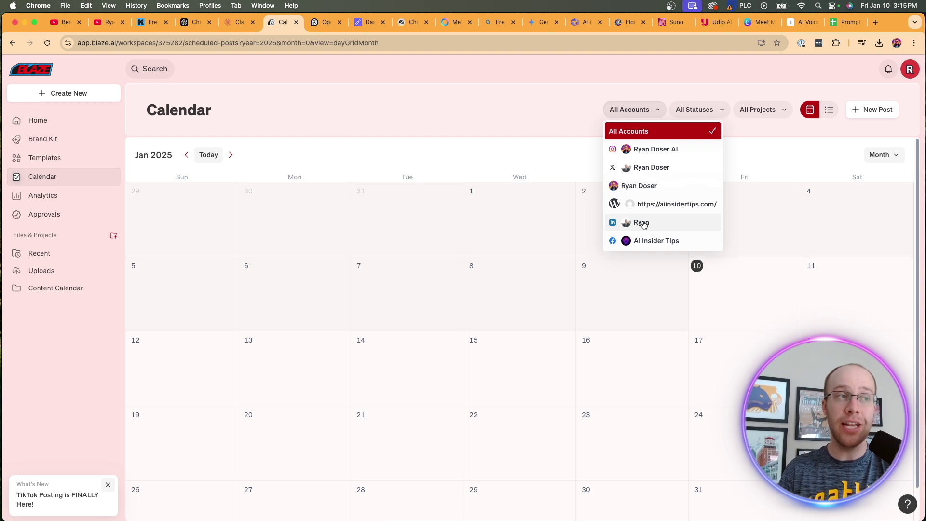
click(528, 107)
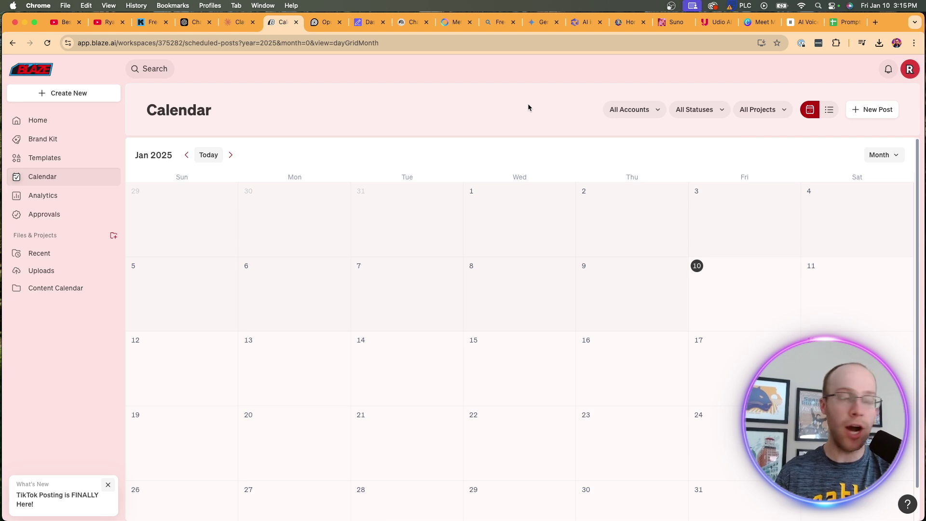
click(48, 121)
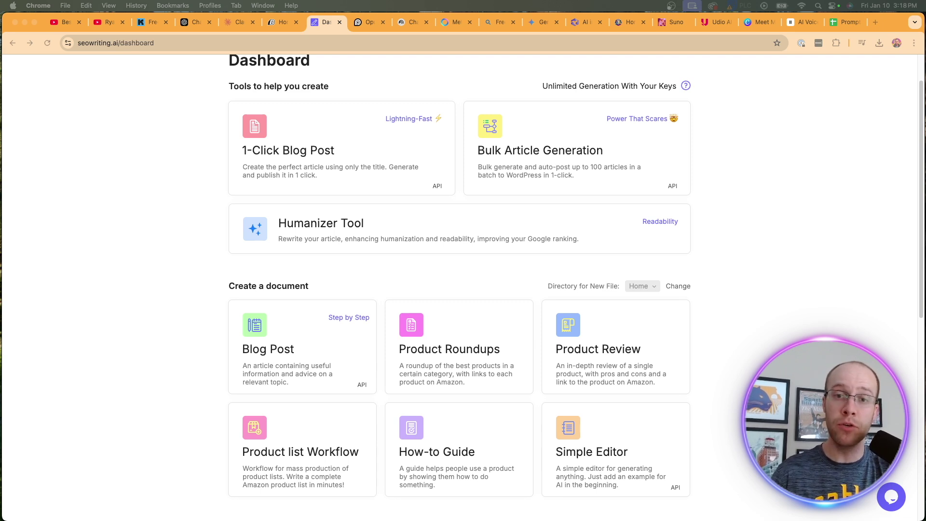
- In SEOWriting.ai, open the 1-Click Blog Post tool and examine its keyword and title fields and core settings
click(721, 227)
scroll(752, 224, up, 2)
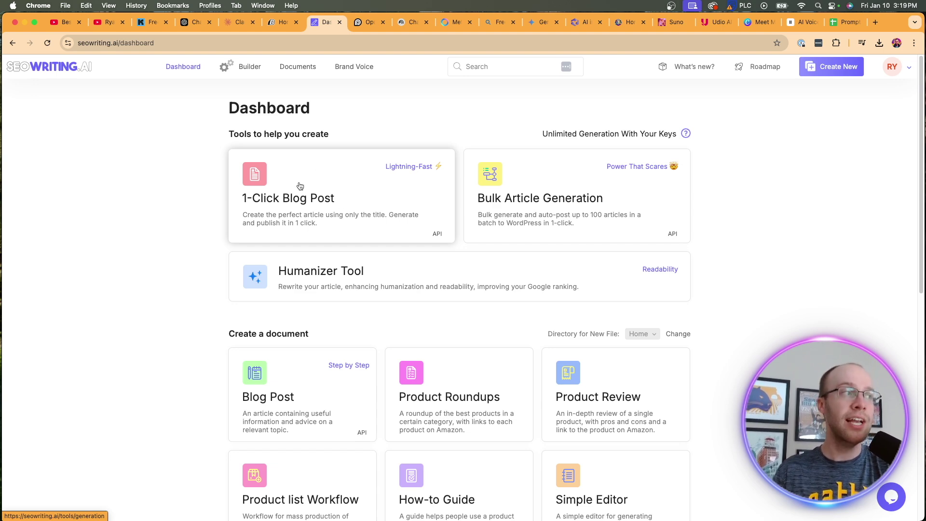
click(321, 183)
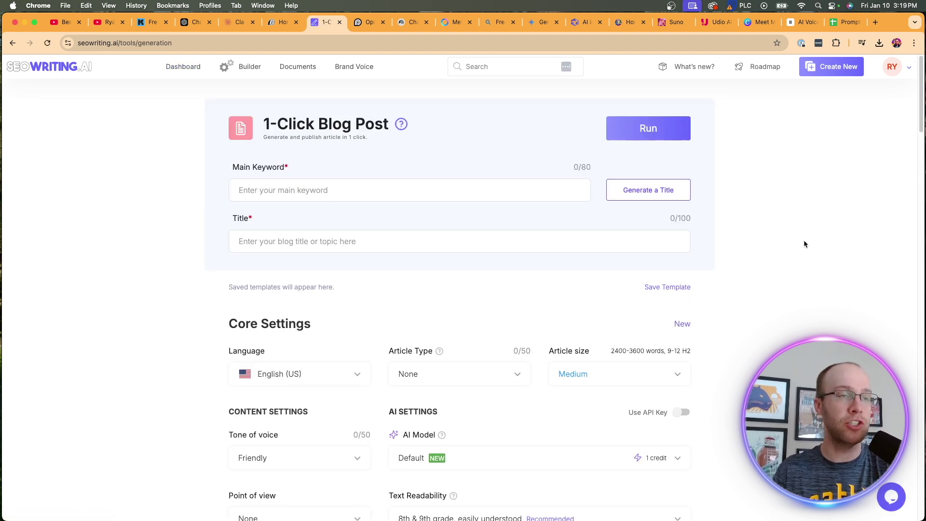
scroll(804, 239, down, 3)
scroll(791, 239, up, 2)
scroll(780, 241, up, 1)
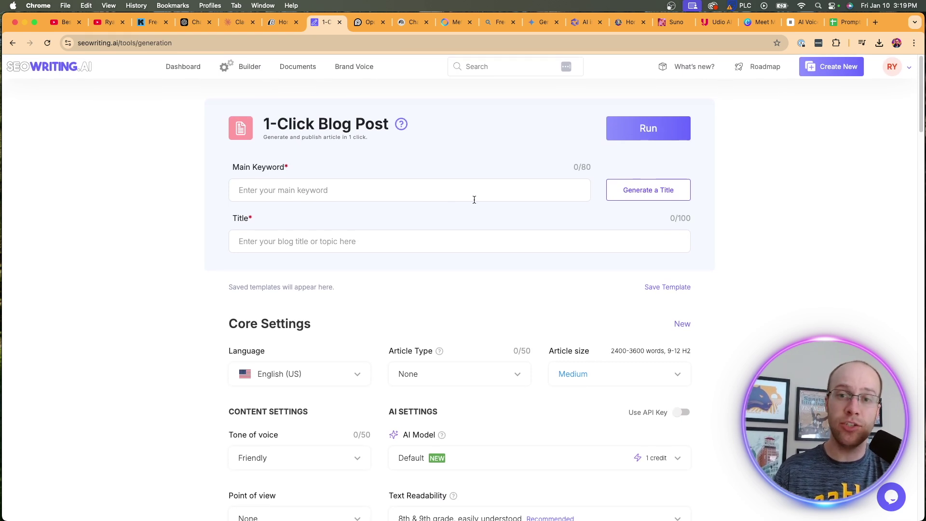
scroll(621, 289, down, 5)
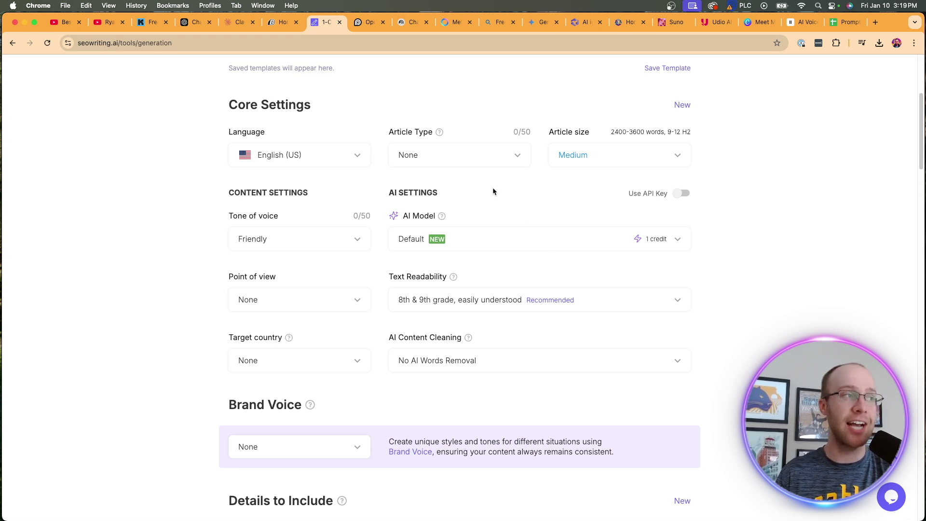
- Look through the full list of AI models offered for the article and keep the Default model
click(480, 244)
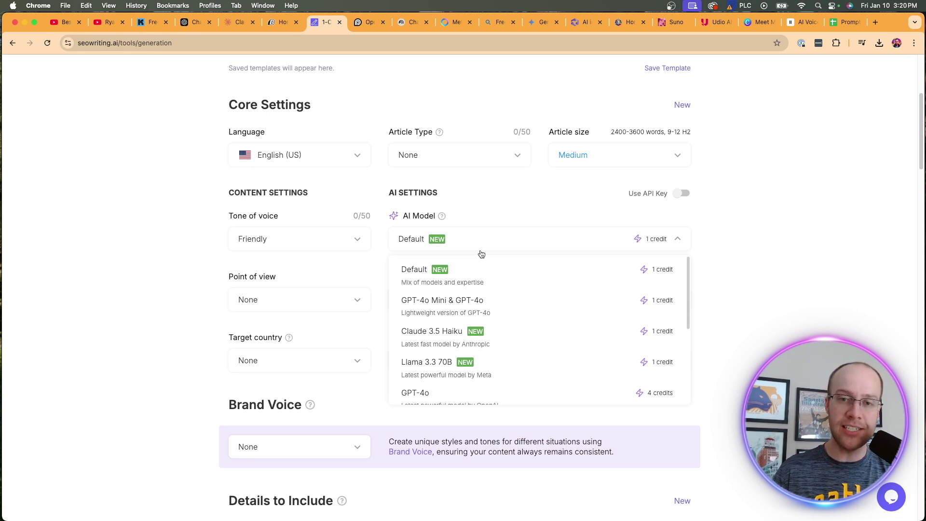
click(805, 263)
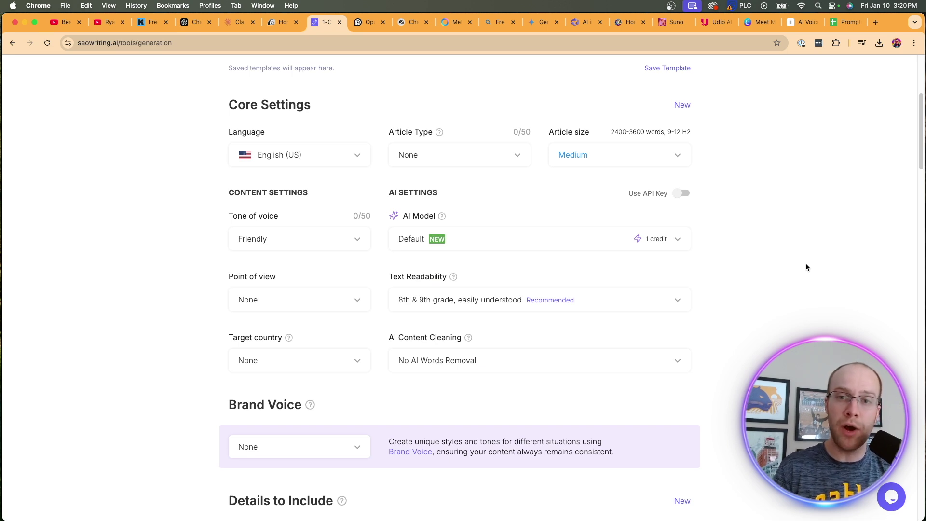
click(523, 240)
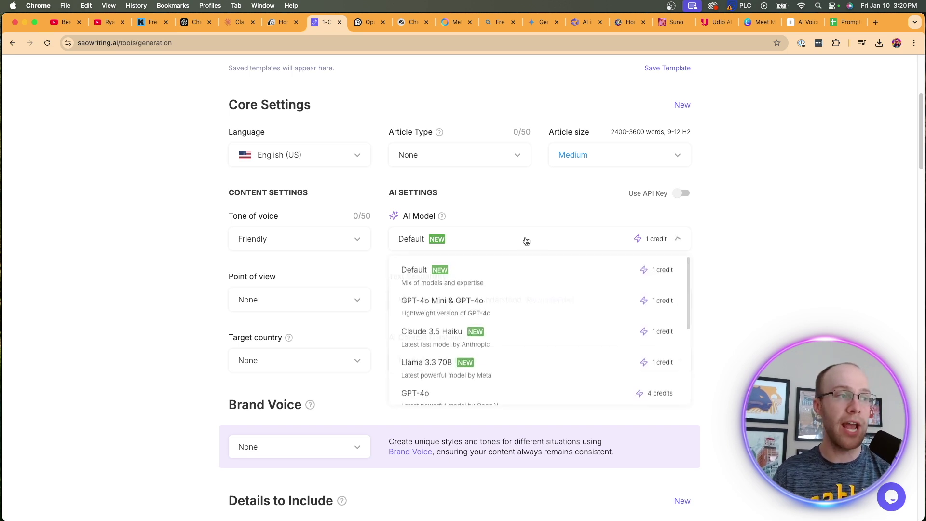
scroll(687, 289, down, 1)
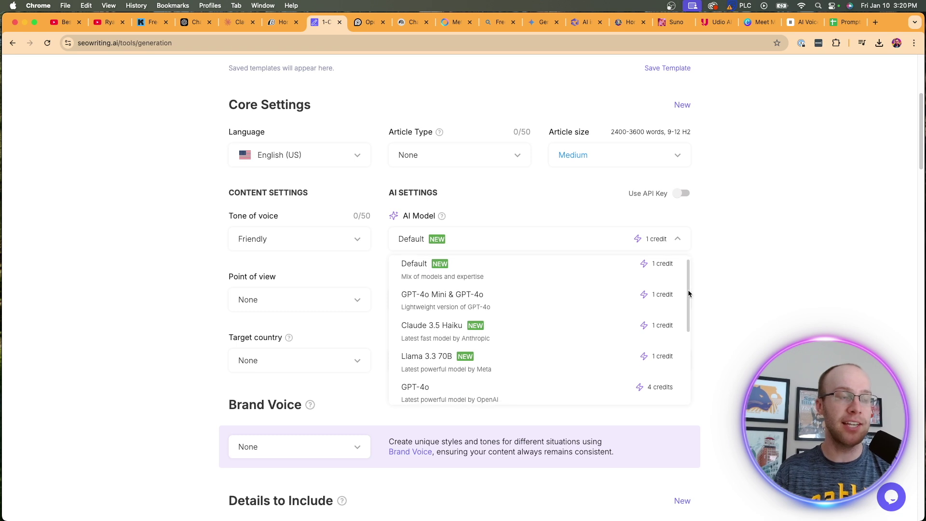
drag(687, 290, 686, 357)
scroll(686, 357, up, 1)
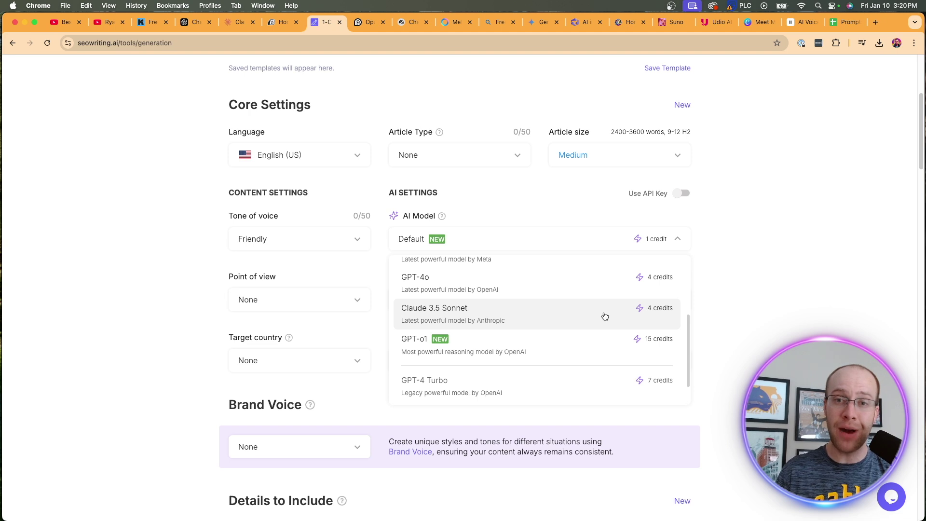
drag(686, 351, 679, 271)
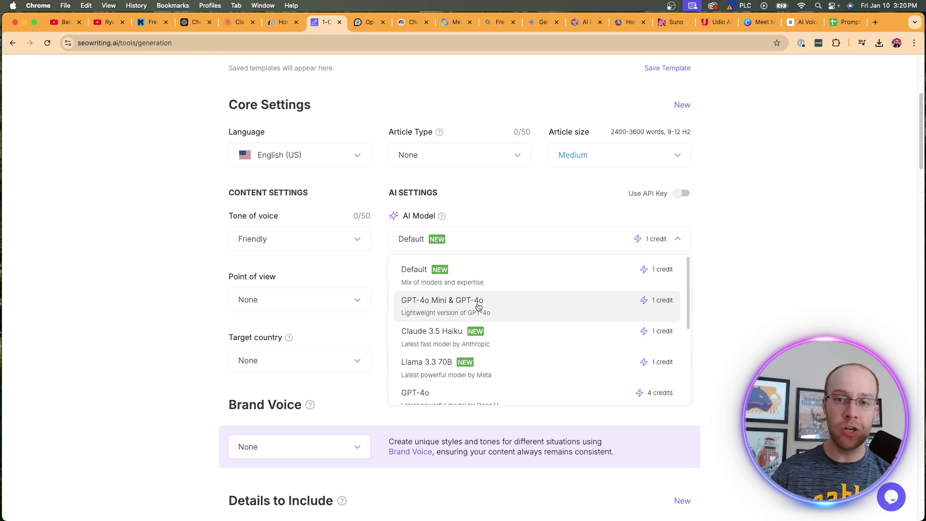
click(818, 220)
- Go through the remaining blog post settings, from Brand Voice and Media Hub to Syndication, Outline Editor and Publishing to Website
drag(918, 122, 918, 155)
scroll(874, 183, down, 3)
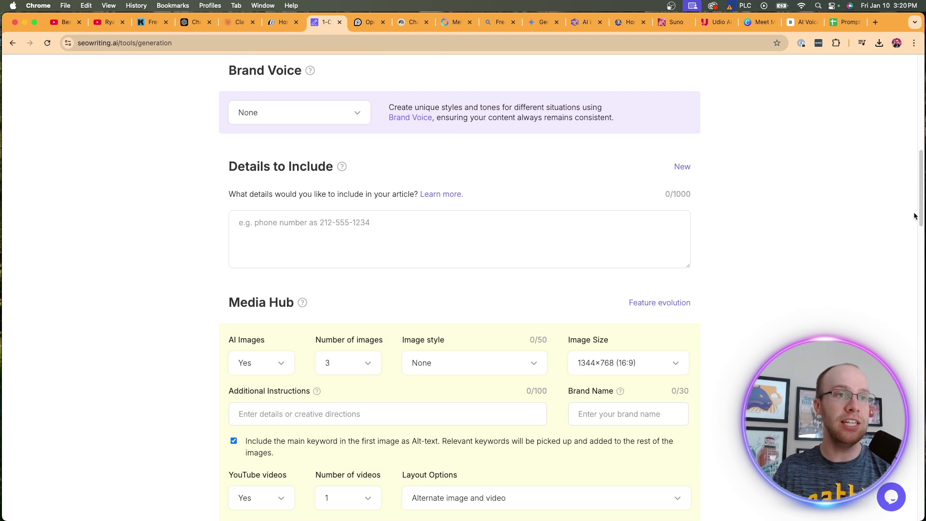
drag(920, 215, 911, 394)
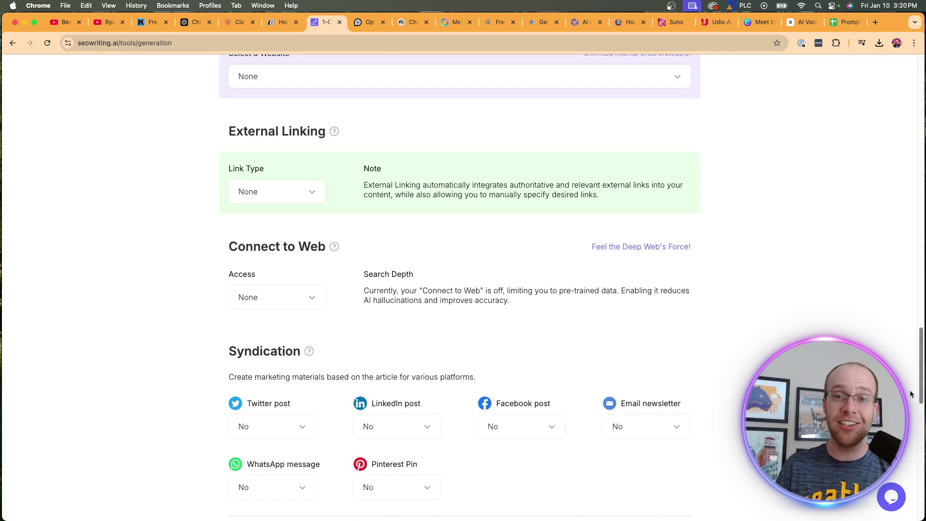
scroll(911, 394, down, 5)
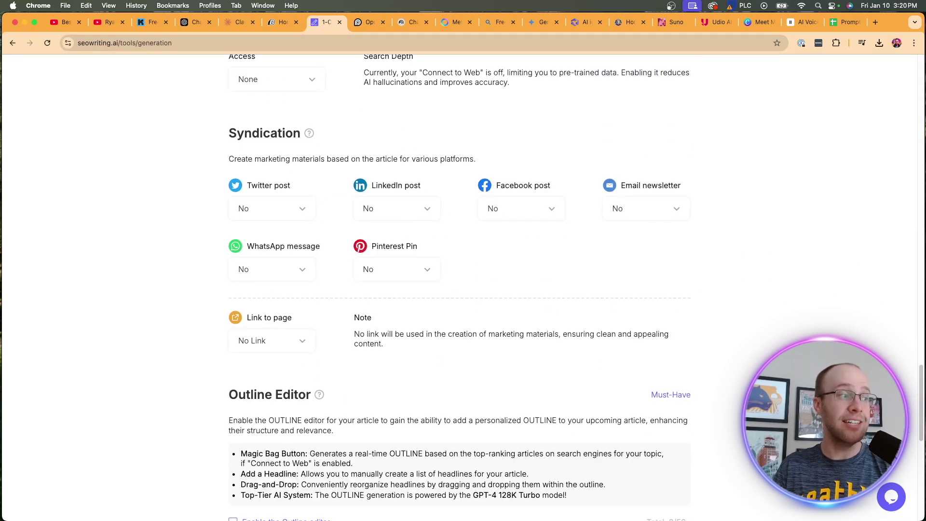
drag(921, 378, 921, 431)
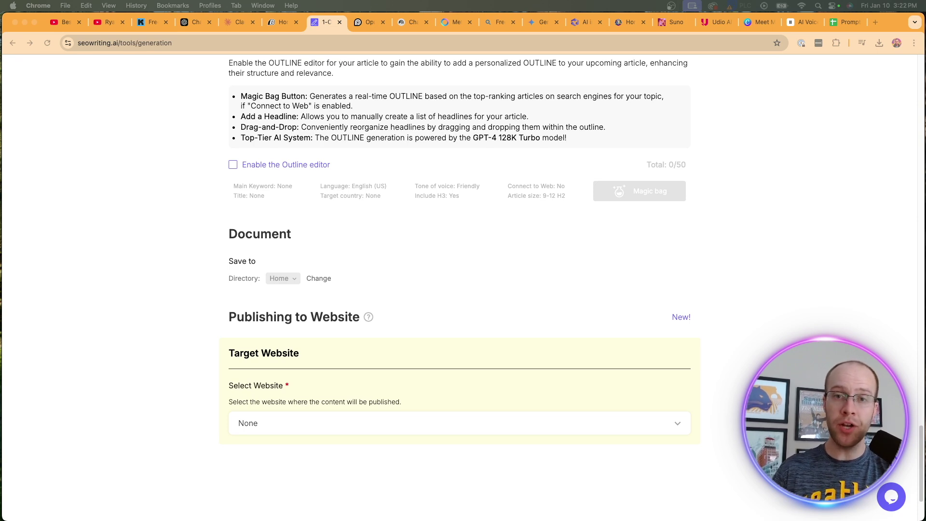
scroll(592, 279, up, 20)
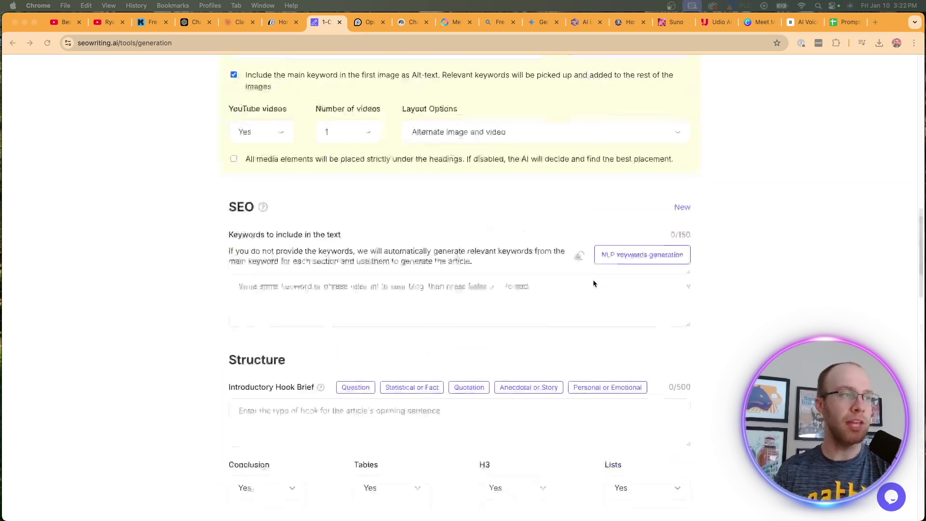
click(87, 68)
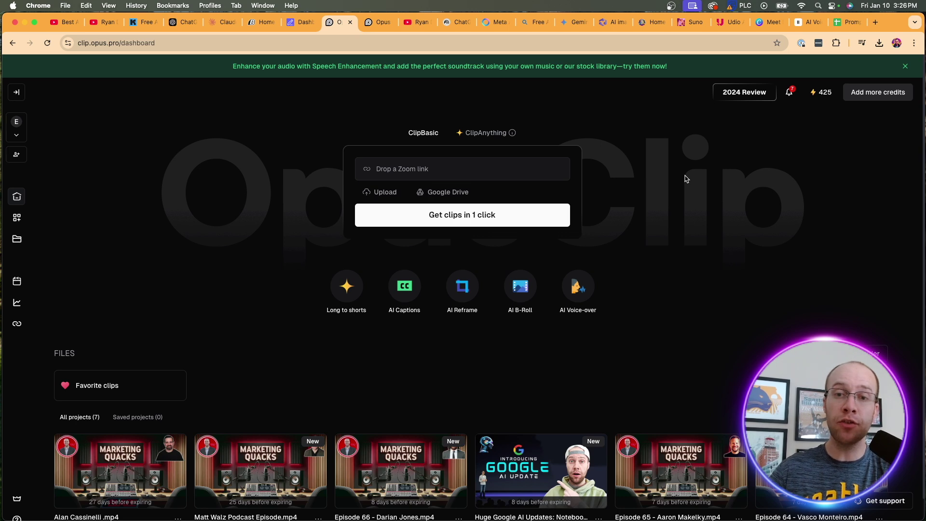
- In Opus Clip, open the first video project and examine the virality score and ratings of its top-ranked clip
scroll(244, 277, down, 3)
click(134, 301)
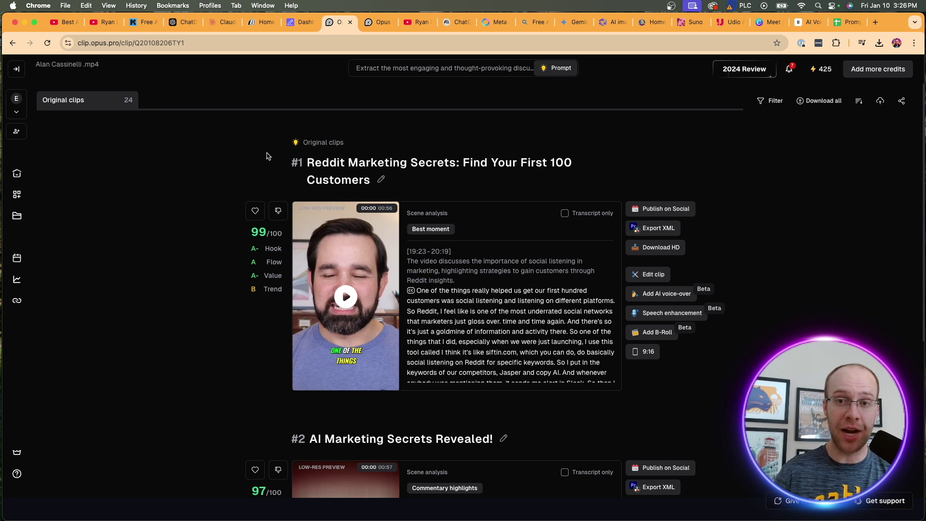
mouse_move(257, 234)
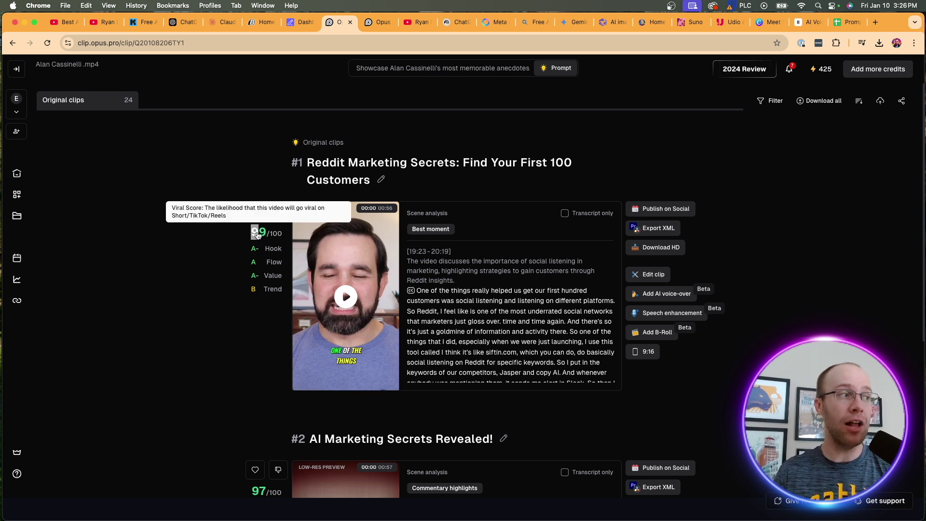
drag(257, 234, 285, 237)
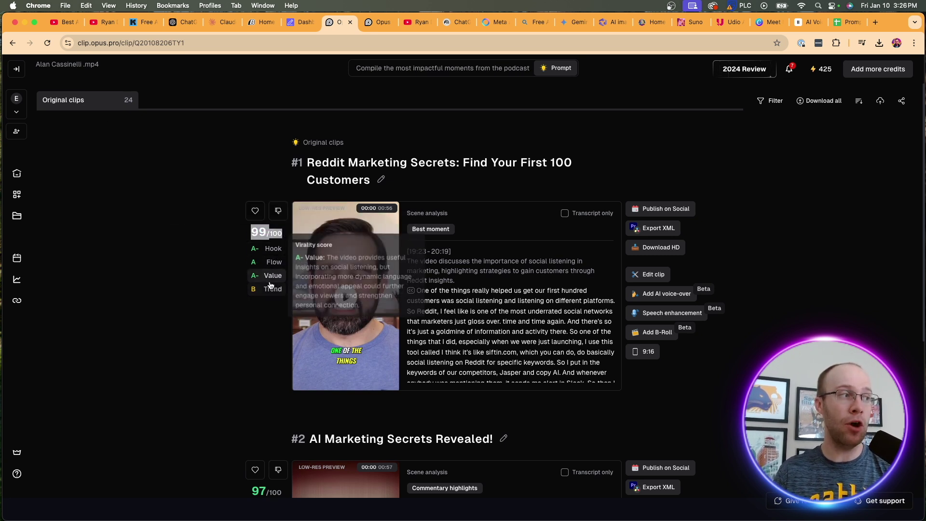
click(224, 271)
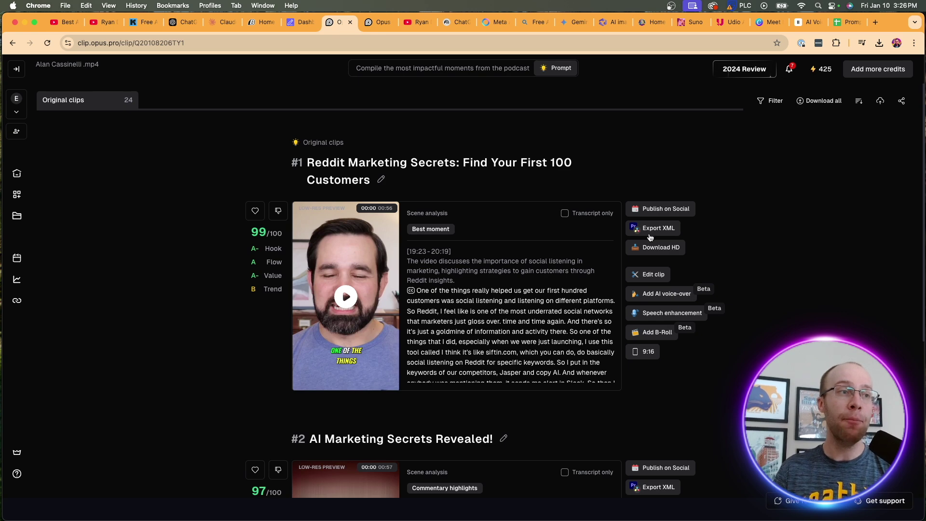
- Check the November 2024 posting calendar in Opus Clip and browse the published Shorts on the YouTube channel
click(377, 22)
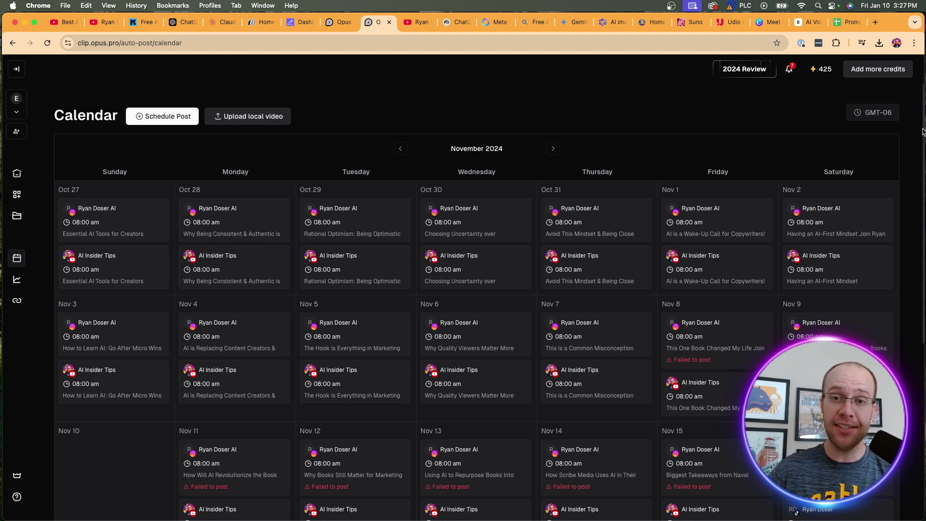
click(416, 22)
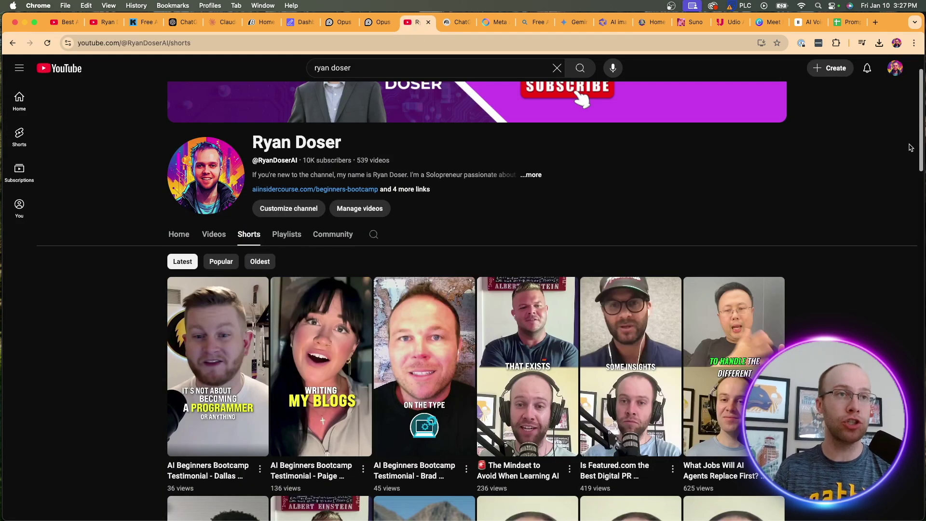
drag(919, 139, 922, 183)
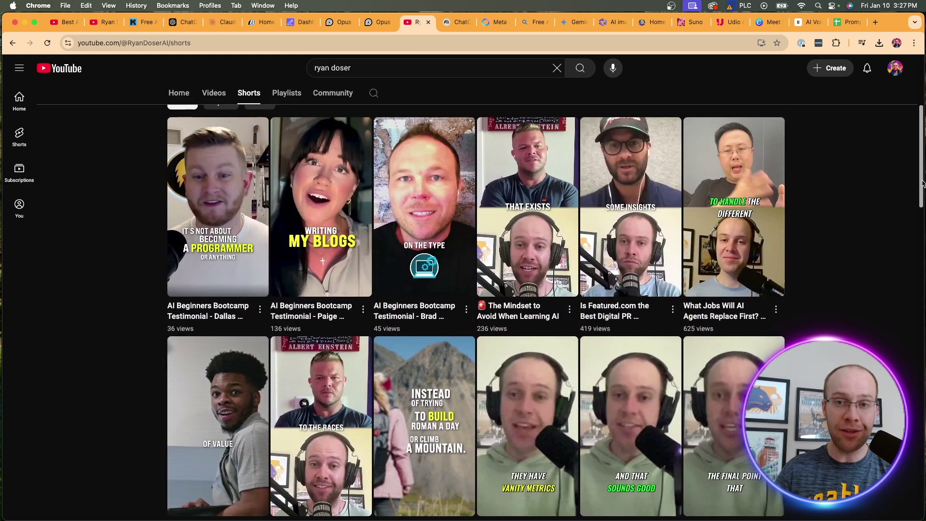
drag(921, 153, 921, 423)
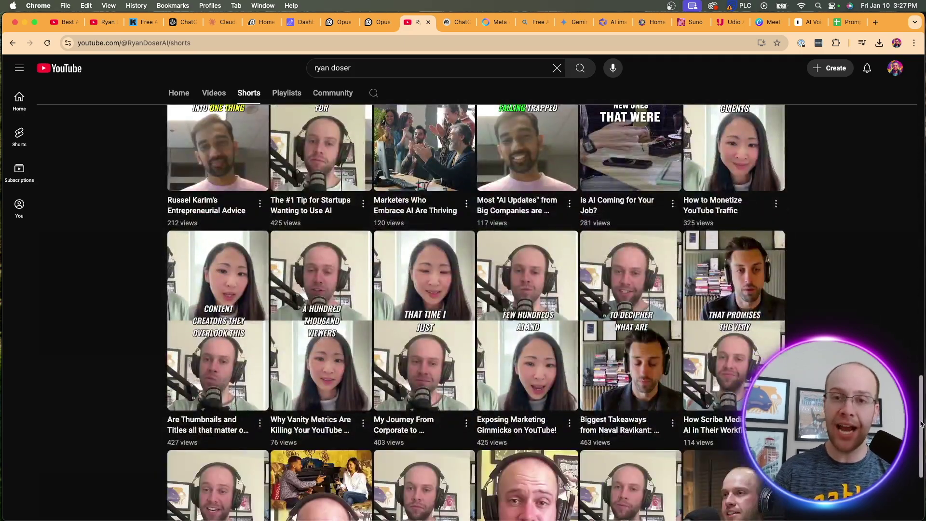
click(386, 27)
click(342, 25)
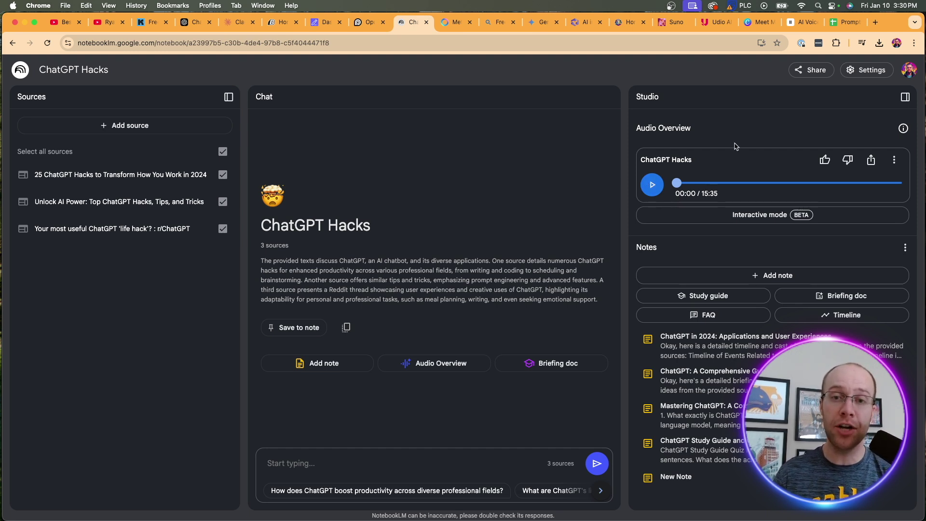
- In the NotebookLM ChatGPT Hacks notebook, play a short part of the Audio Overview, pause it and check its download option
click(655, 189)
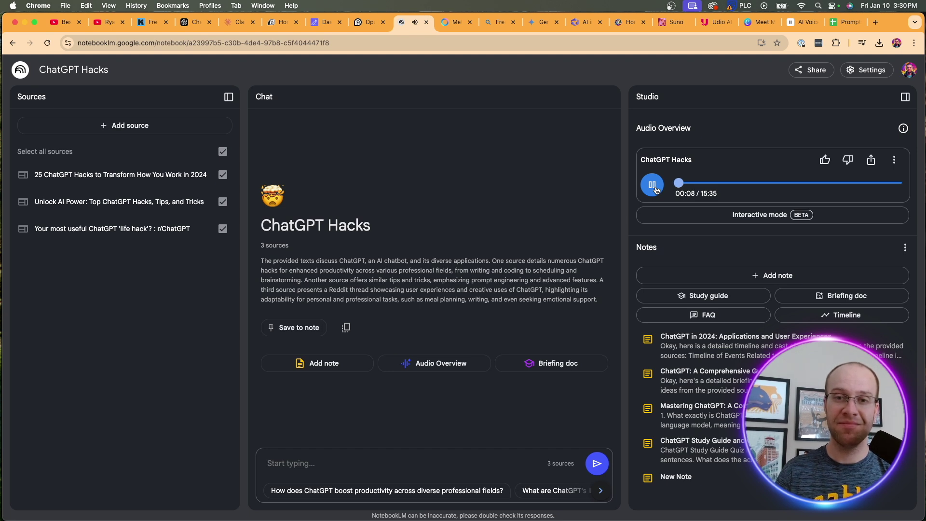
click(656, 186)
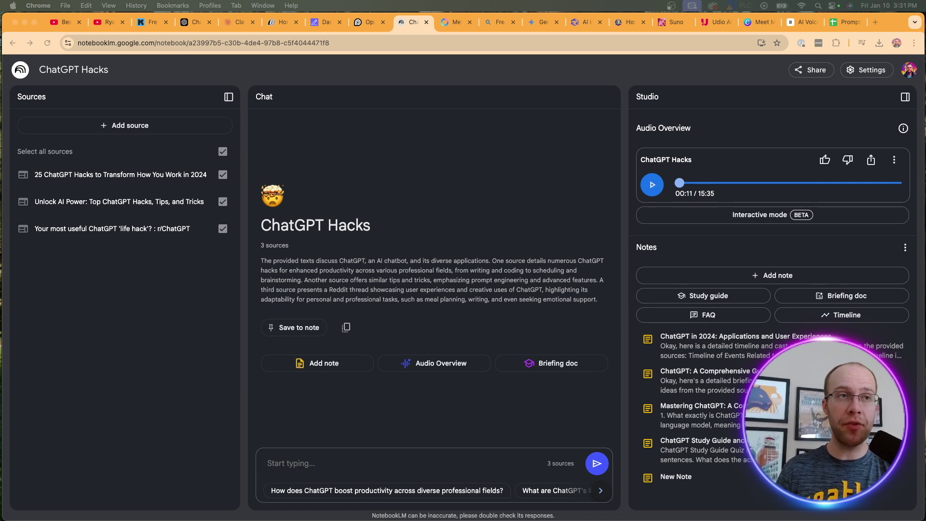
click(889, 164)
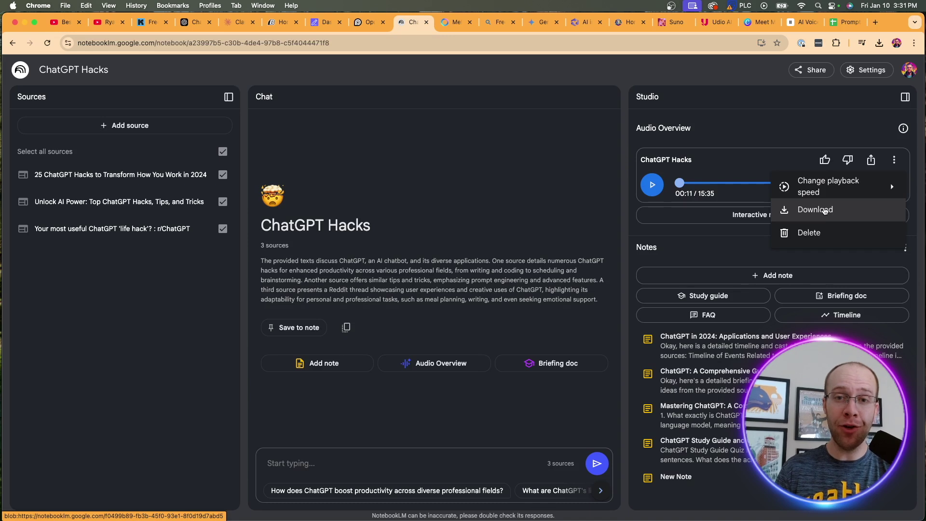
- Play the ChatGPT Hacks Audio Overview in interactive mode, try joining the hosts' conversation and stop it
click(745, 131)
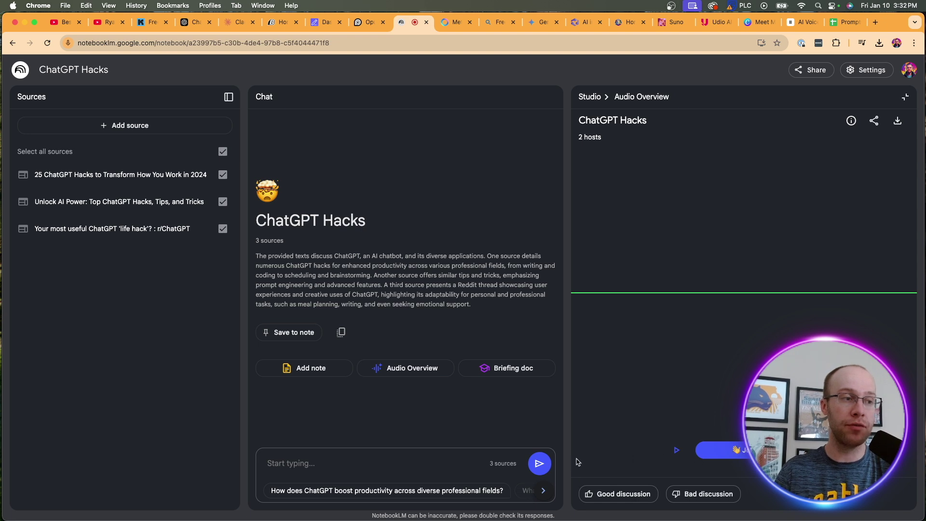
click(677, 449)
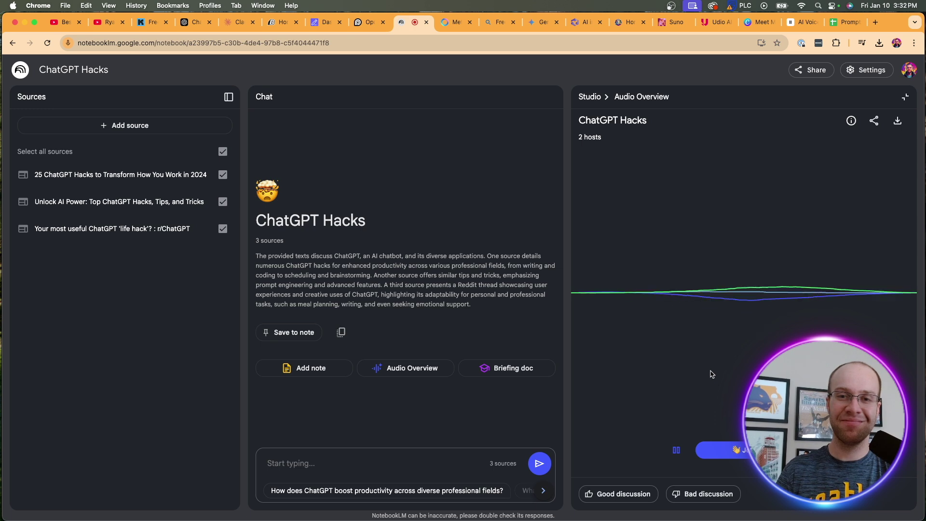
click(734, 450)
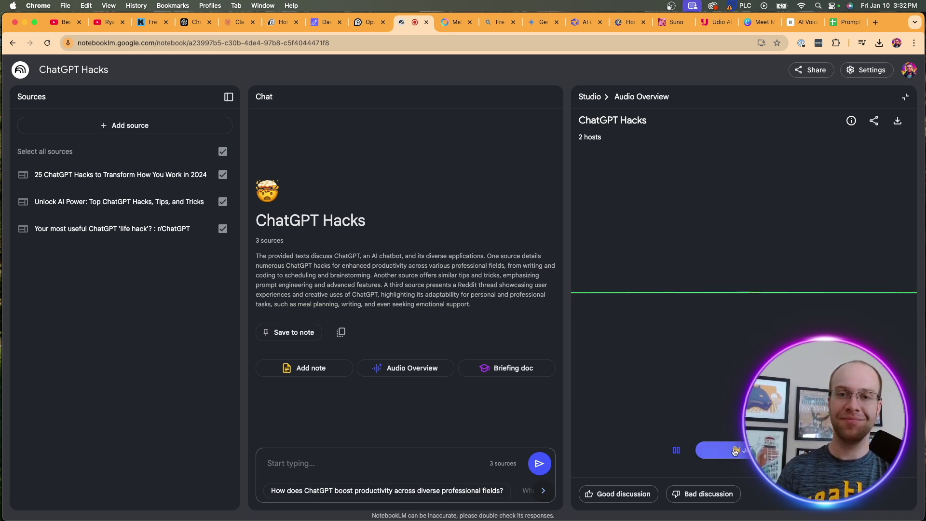
click(676, 450)
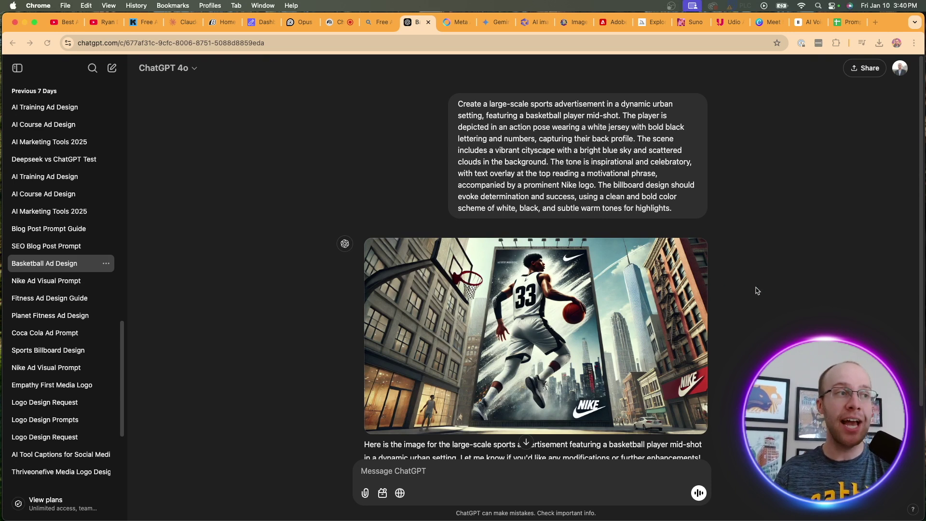
- In the ChatGPT Basketball Ad Design chat, review the billboard prompt and the Nike advertisement image generated from it
scroll(756, 289, down, 2)
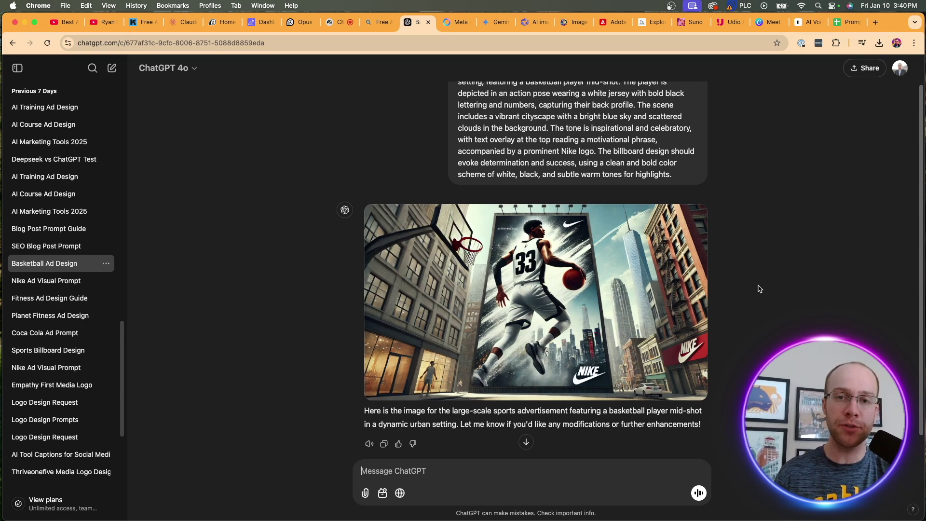
scroll(762, 290, up, 2)
scroll(762, 290, down, 3)
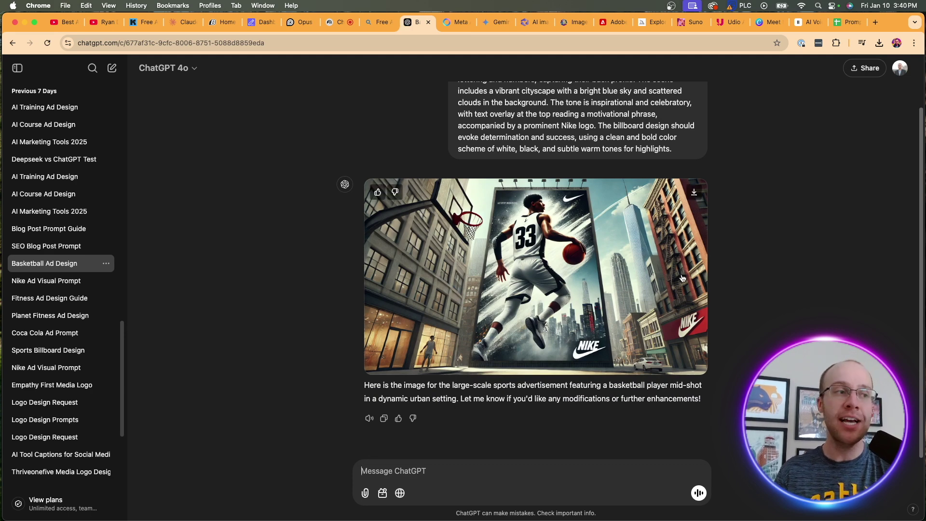
scroll(776, 246, up, 2)
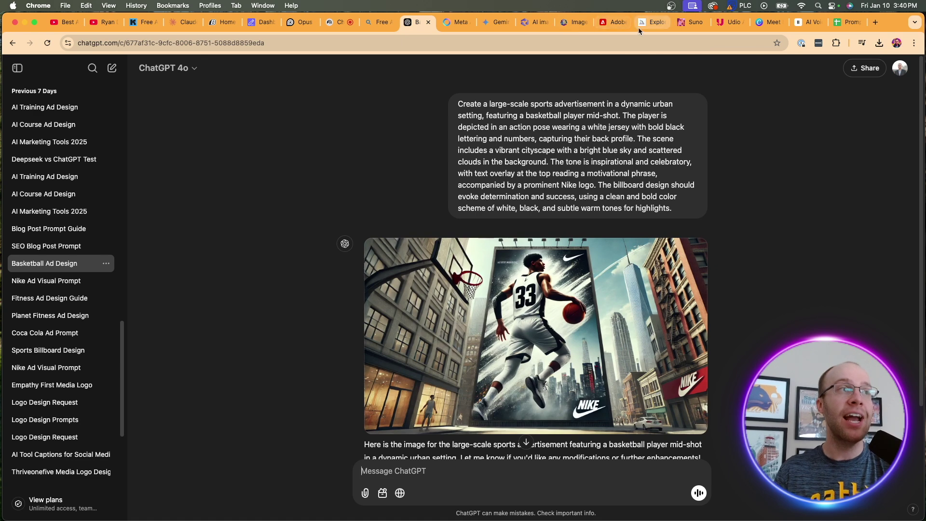
- Browse the Explore Ideas gallery in Bing Image Creator, and switch to Meta AI's Imagine page
click(378, 21)
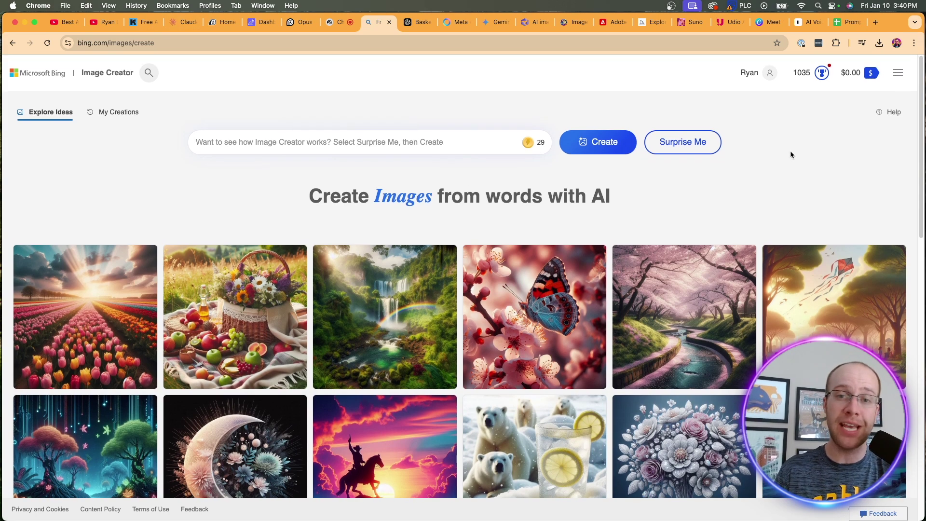
scroll(790, 151, down, 8)
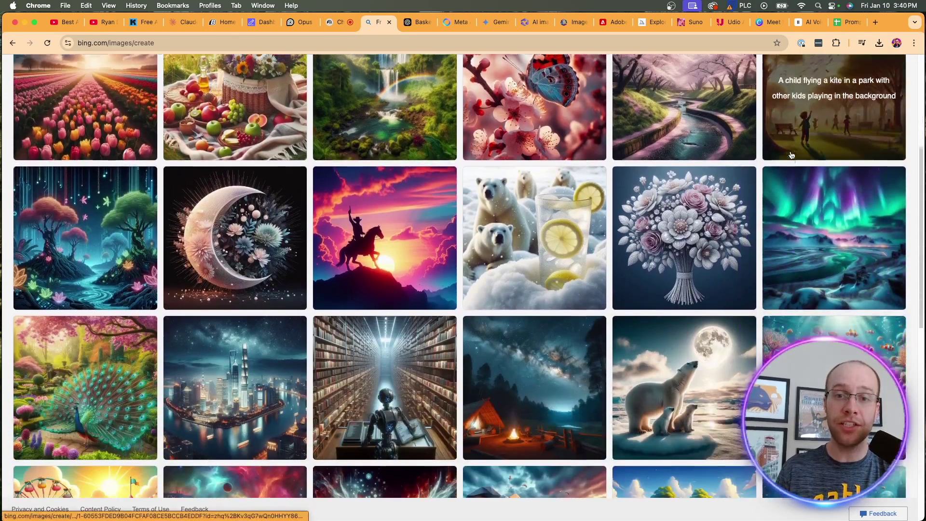
scroll(791, 156, down, 3)
scroll(791, 156, up, 10)
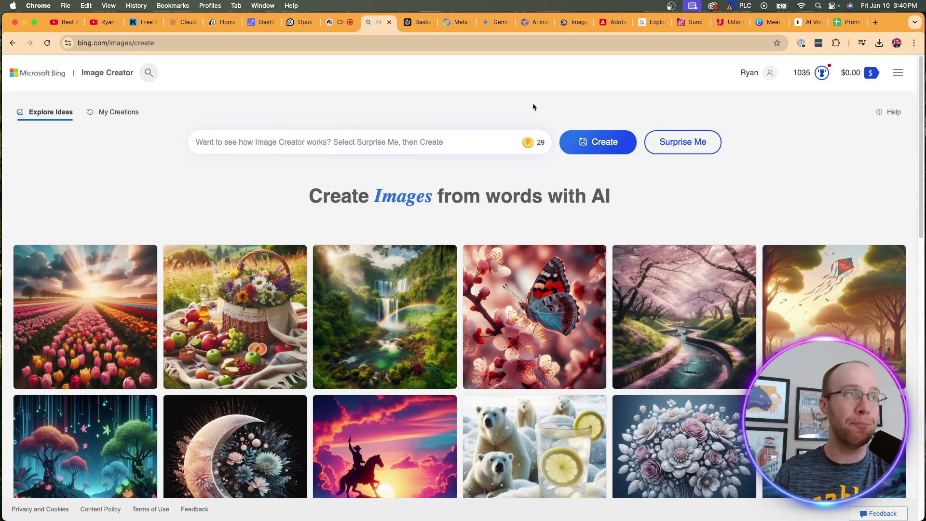
click(455, 23)
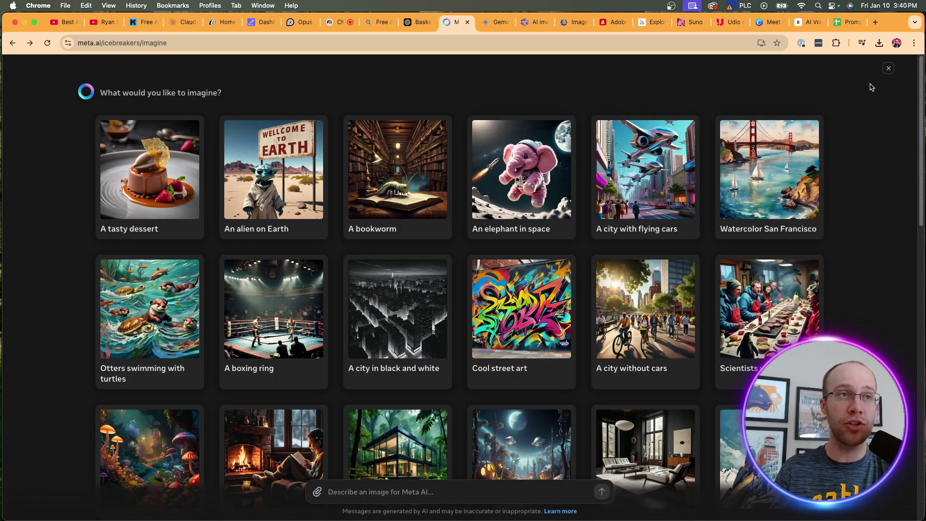
- Close Meta AI's Imagine gallery, check the site's web address and open a new conversation
click(889, 68)
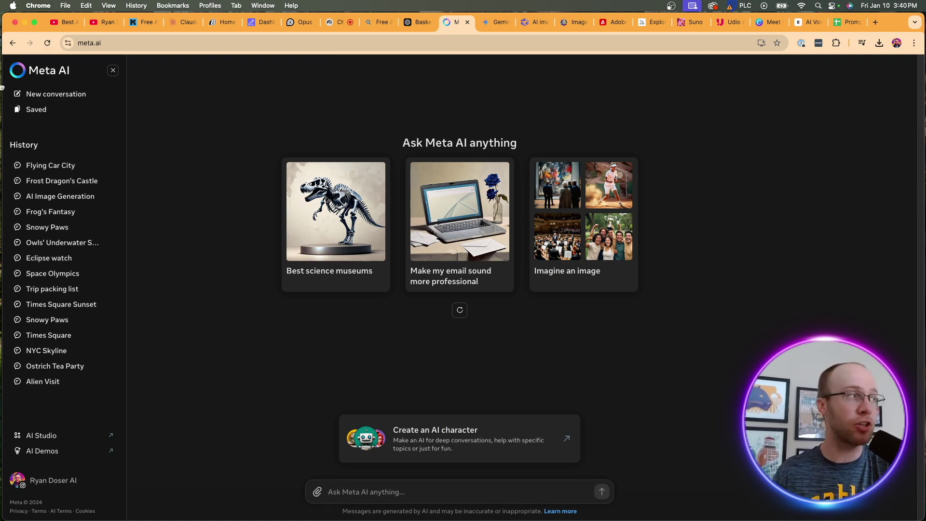
click(125, 44)
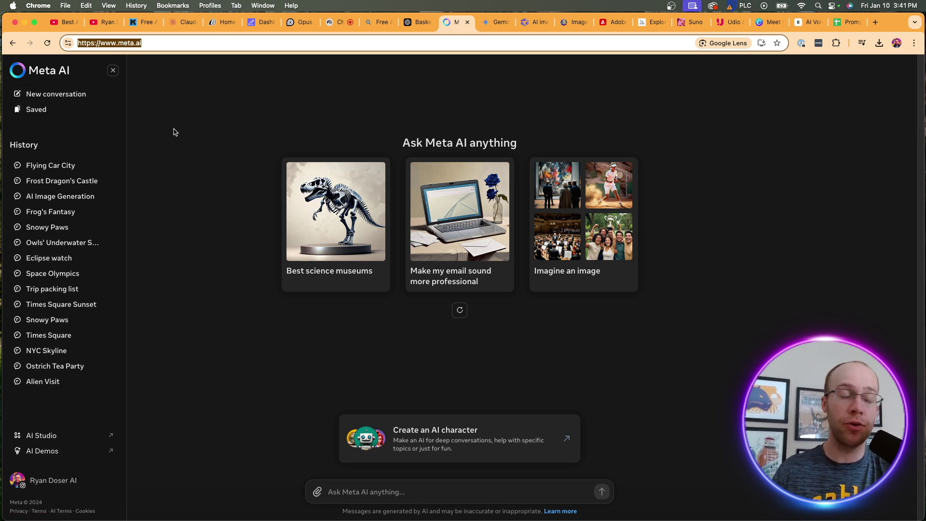
click(67, 97)
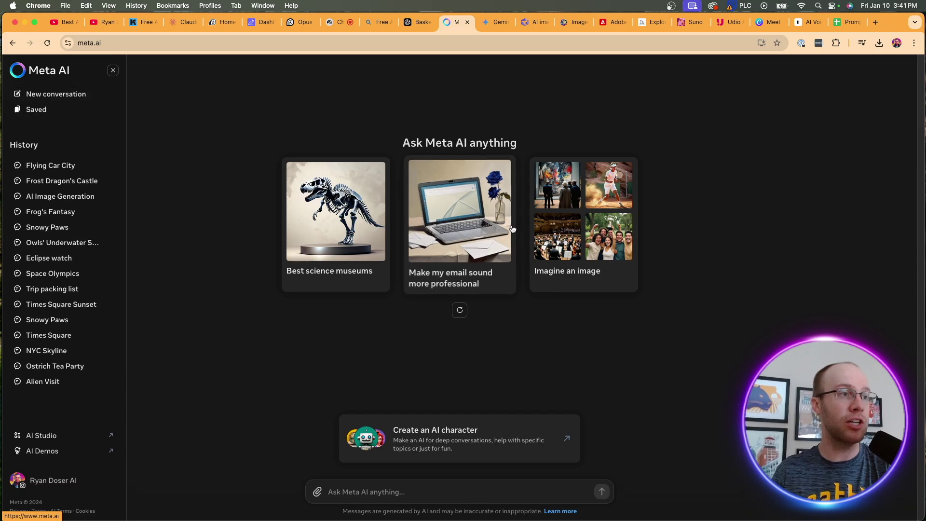
- Open Meta AI's image ideas from the "Imagine an image" suggestion and browse the example gallery to its end
click(583, 233)
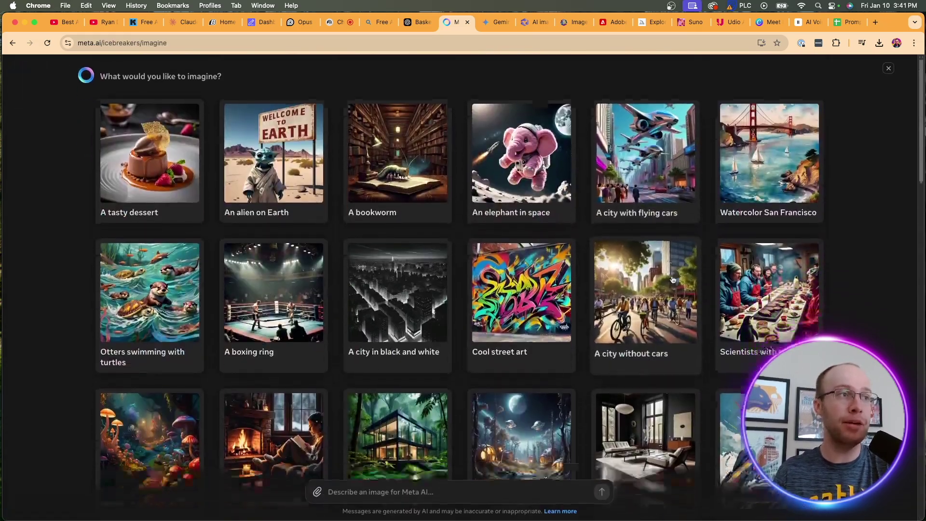
scroll(672, 279, down, 15)
scroll(636, 289, up, 8)
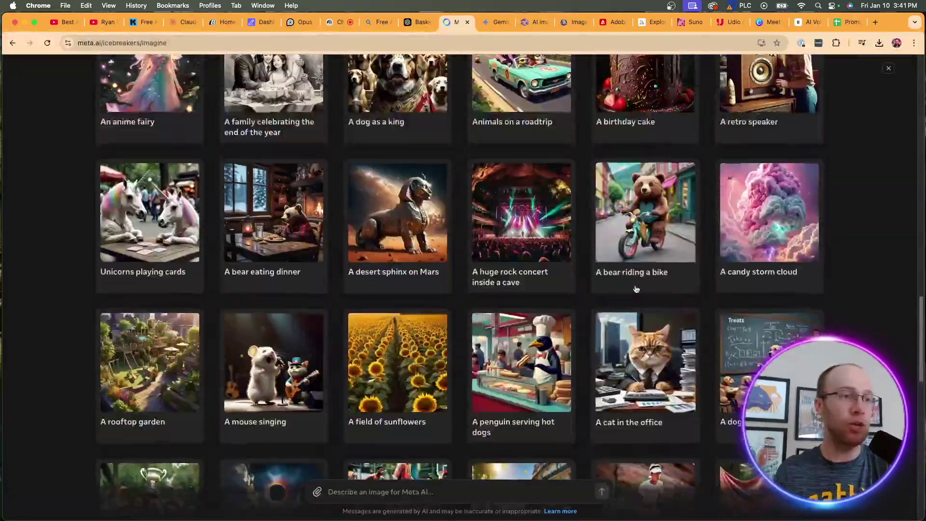
scroll(636, 289, down, 10)
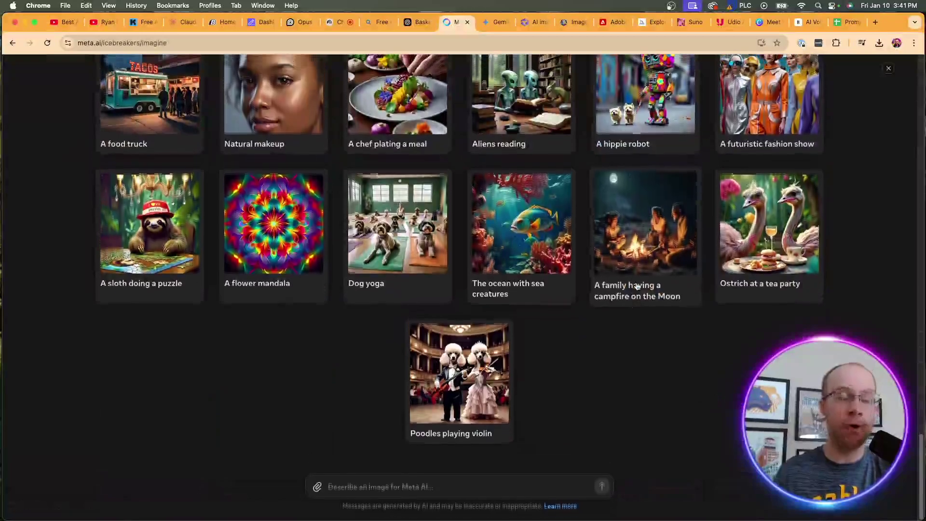
scroll(636, 286, up, 15)
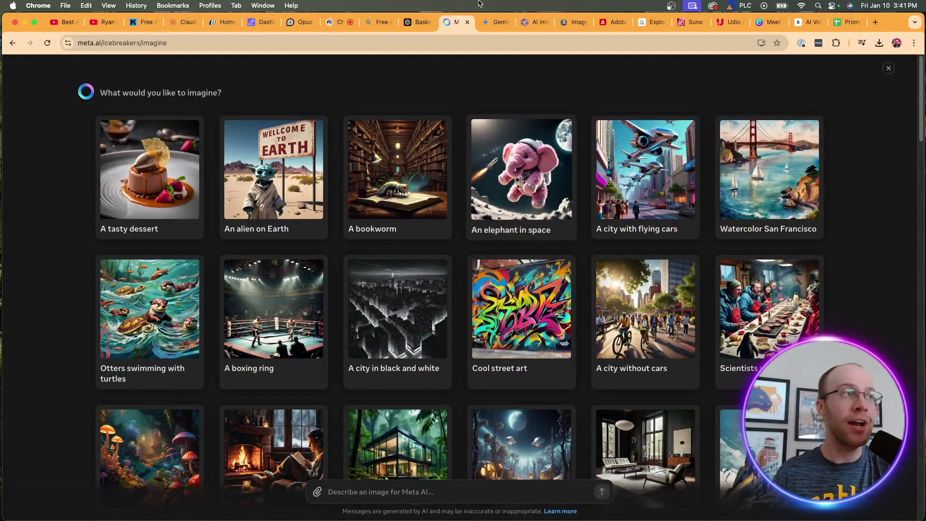
- Check the flying-cars image in the Gemini chat, and switch to cgdream to browse the newest images in its gallery
click(494, 21)
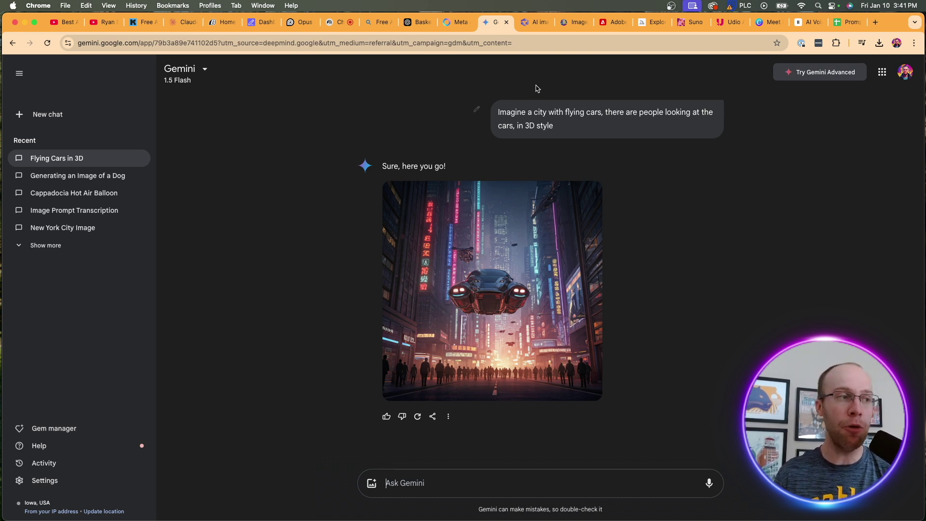
click(529, 26)
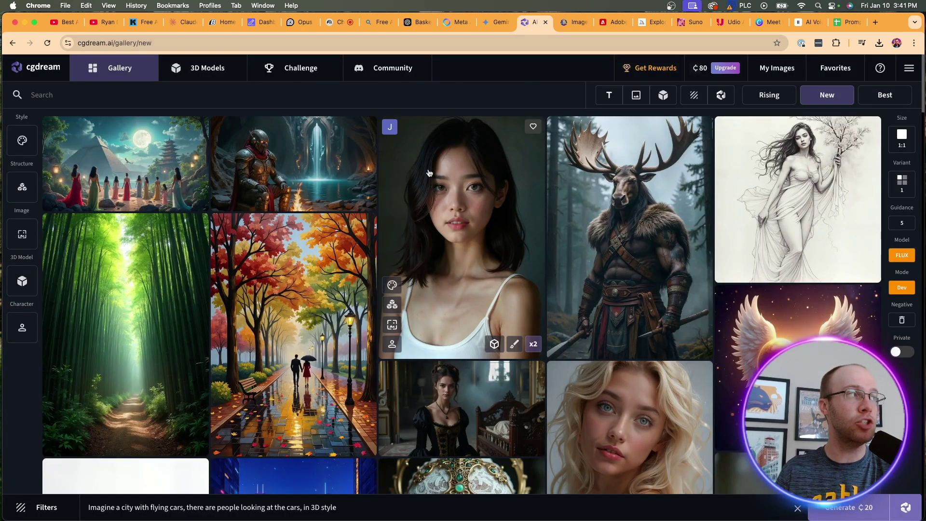
scroll(496, 195, down, 3)
scroll(496, 196, down, 3)
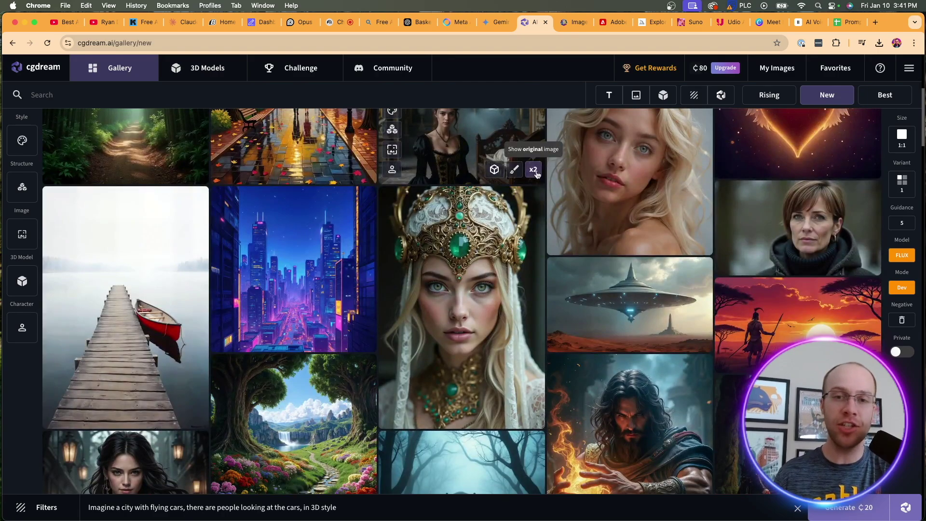
scroll(537, 174, down, 20)
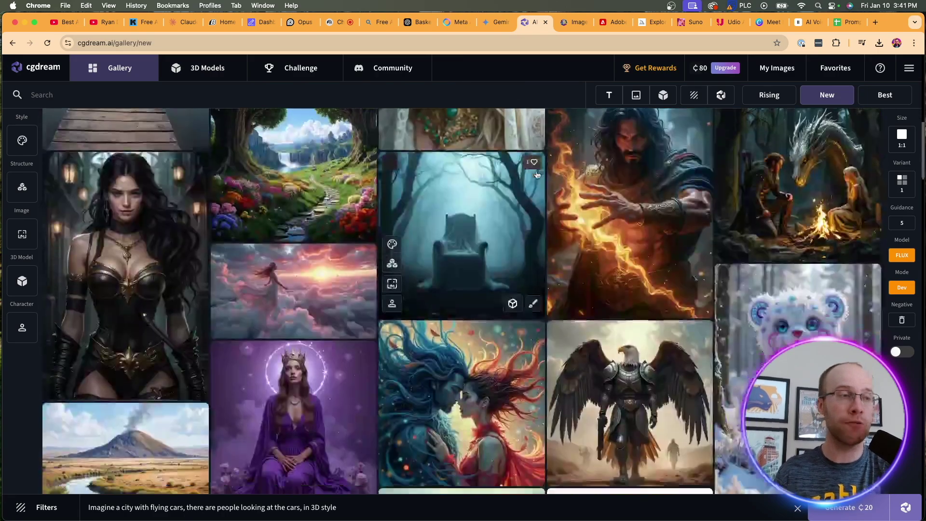
scroll(537, 175, down, 7)
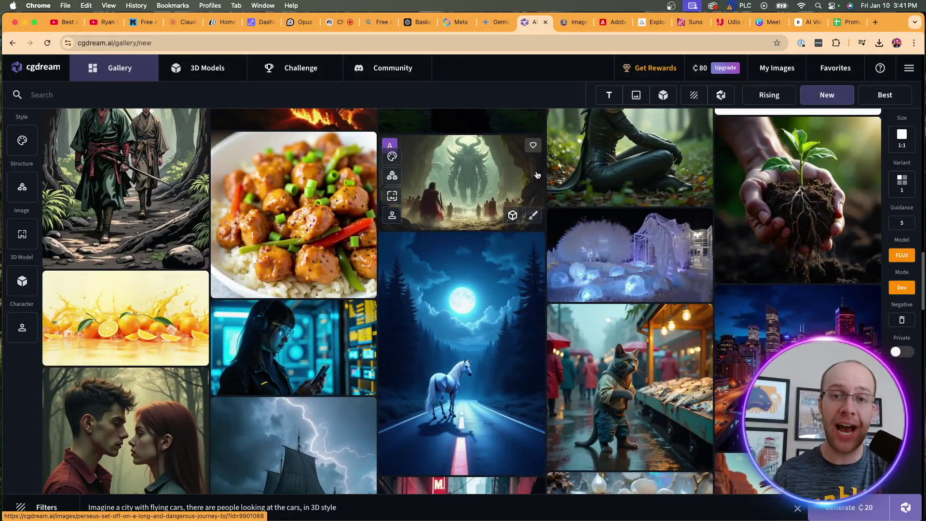
scroll(537, 174, down, 2)
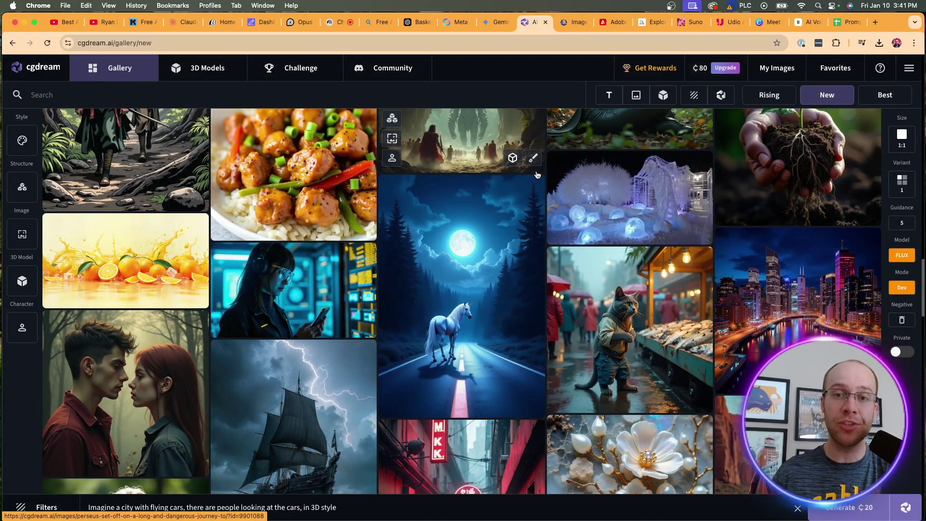
scroll(537, 175, down, 10)
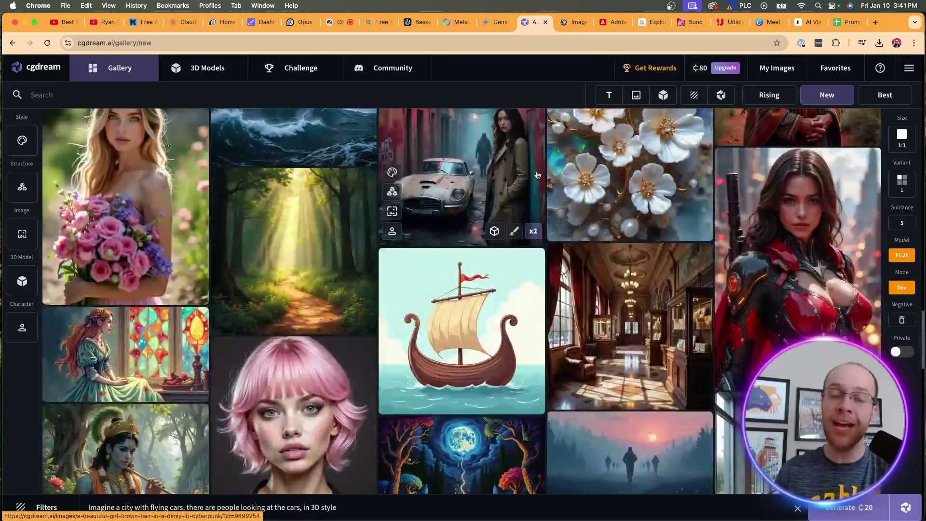
scroll(537, 174, down, 8)
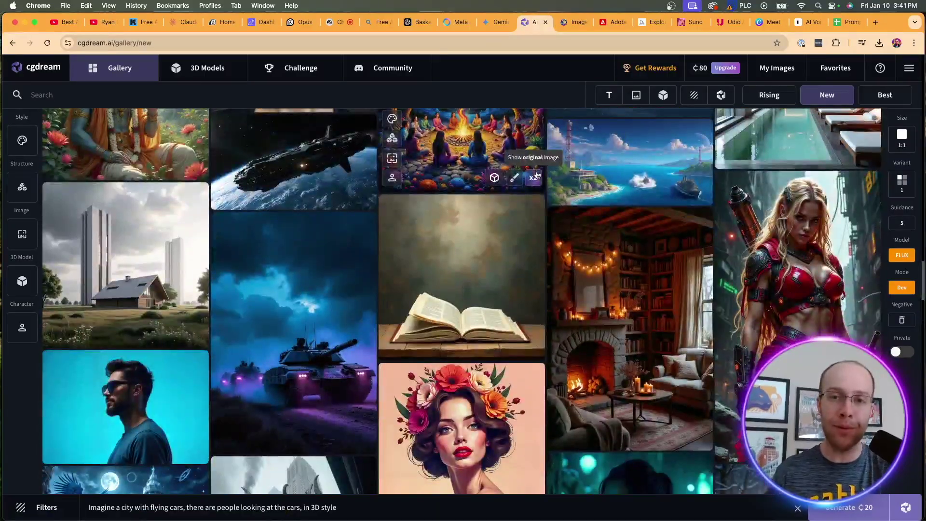
scroll(537, 174, down, 20)
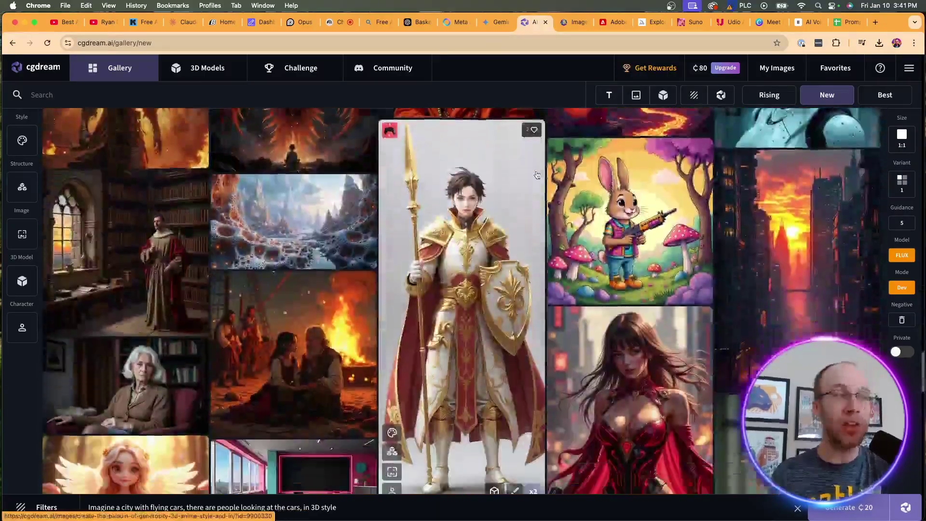
scroll(536, 174, down, 15)
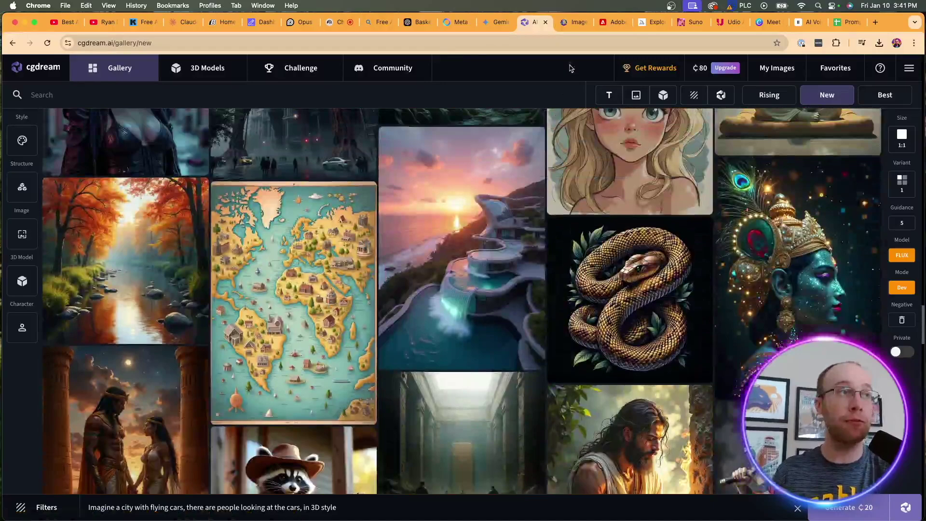
- Switch to Leonardo.Ai's Image Creation page and review the flying-cars city images in the generation history
click(577, 22)
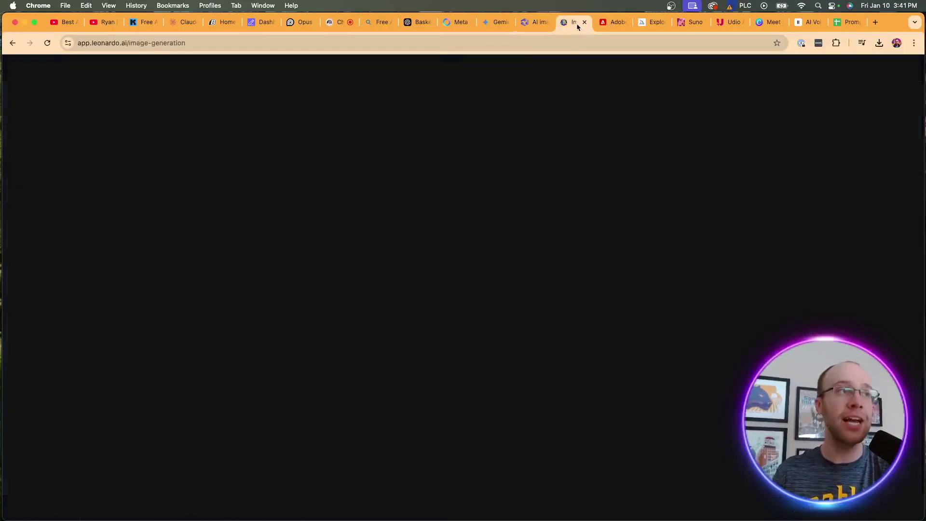
scroll(678, 175, down, 3)
scroll(678, 174, up, 3)
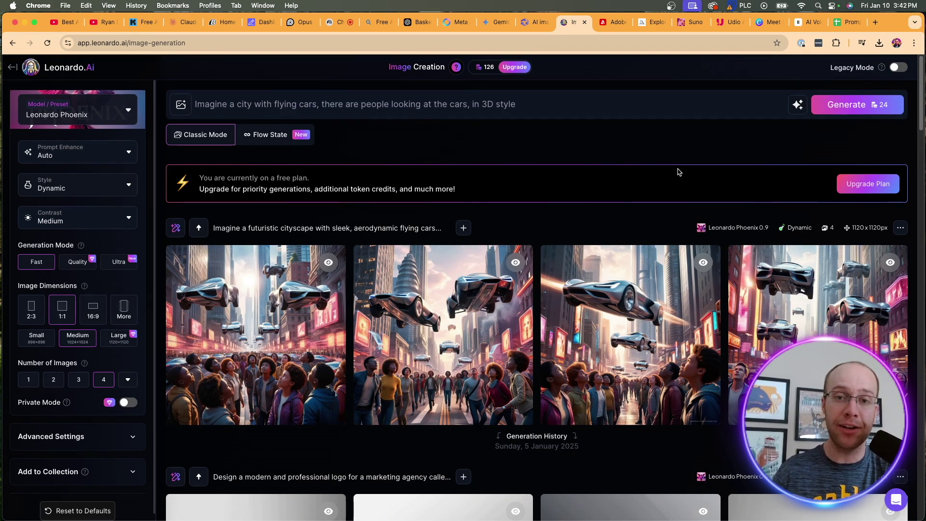
- Switch to Adobe Firefly, browse its community gallery and return to the start of the page
click(614, 22)
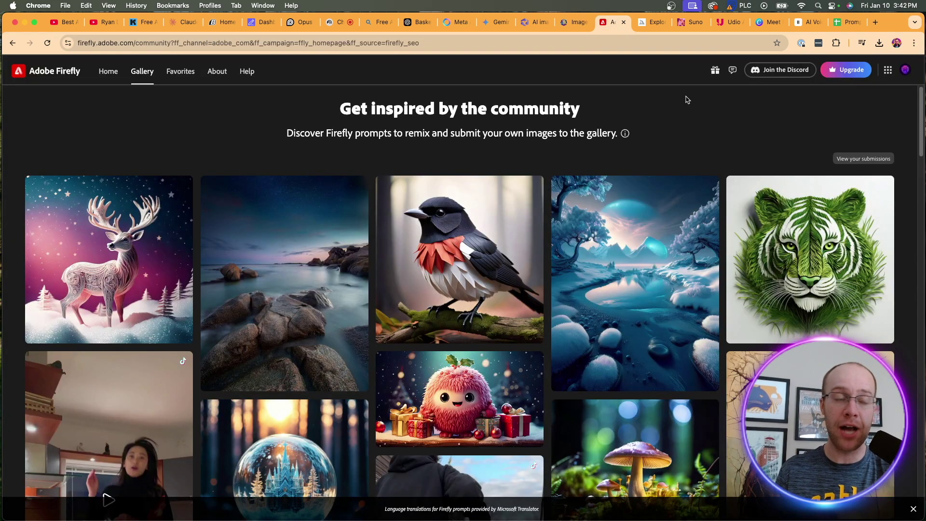
scroll(637, 195, down, 8)
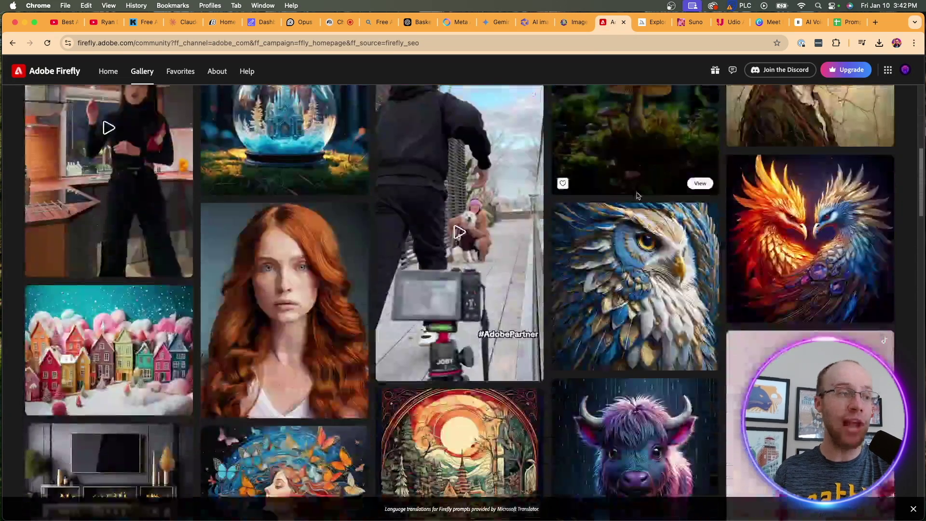
scroll(638, 195, down, 3)
scroll(637, 196, down, 1)
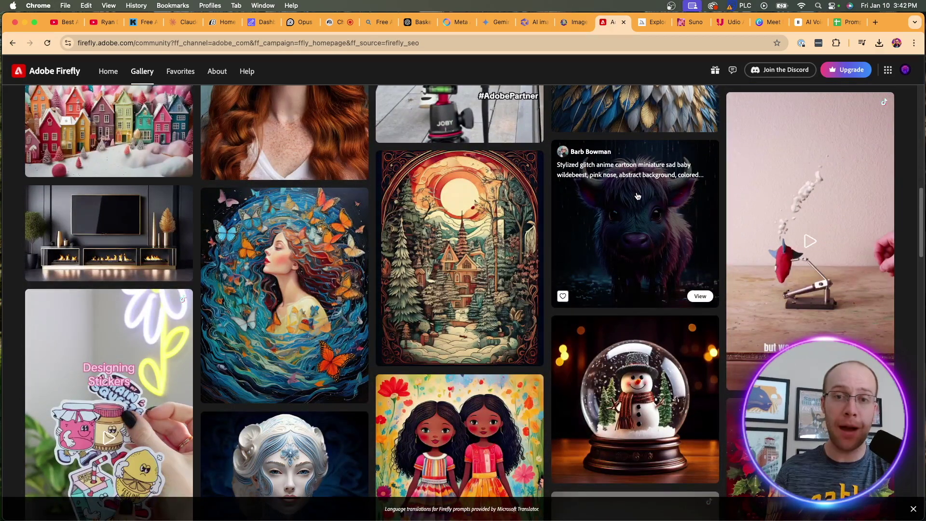
scroll(638, 196, down, 10)
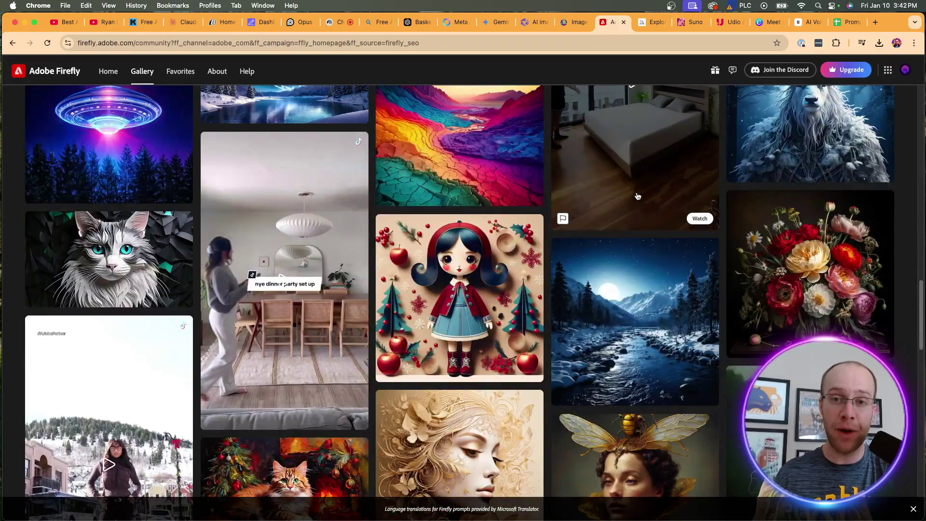
scroll(637, 196, down, 15)
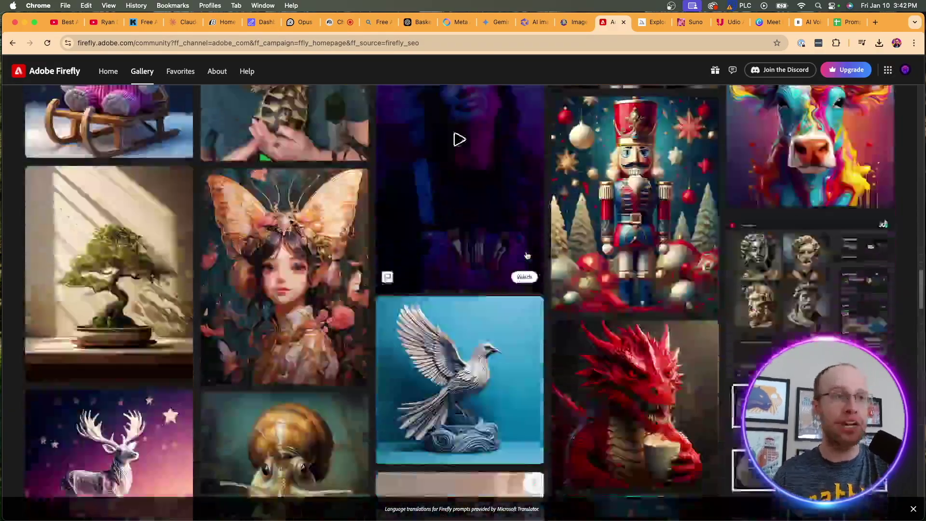
scroll(527, 256, up, 20)
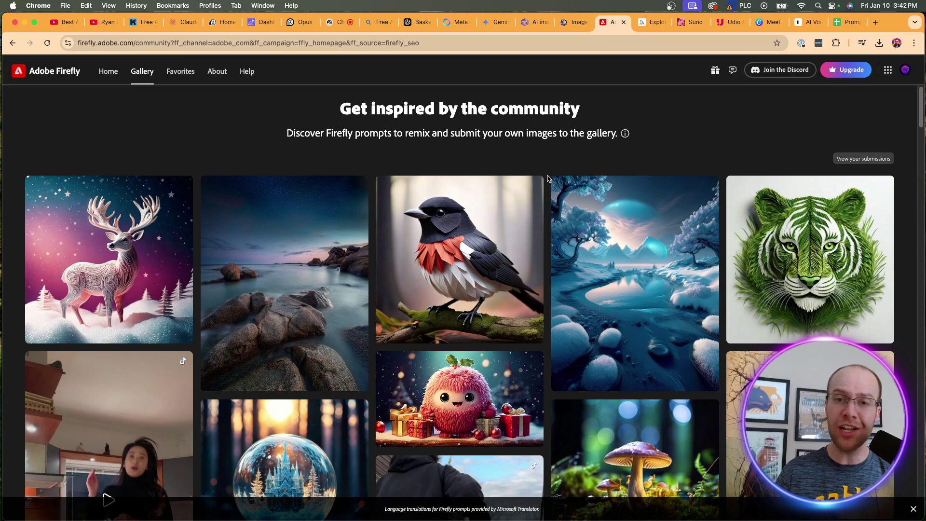
- Switch to Midjourney and browse the top images on its Explore page
click(650, 22)
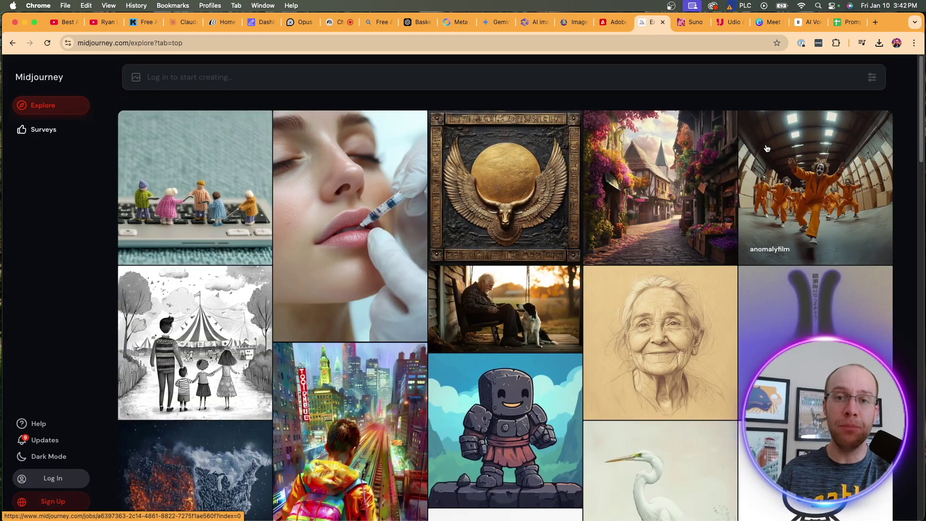
scroll(767, 149, down, 15)
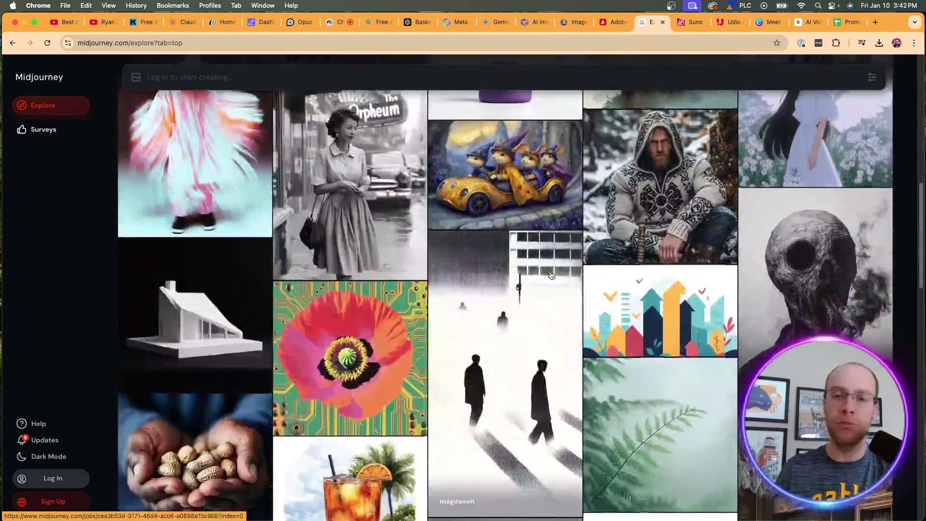
scroll(551, 275, down, 20)
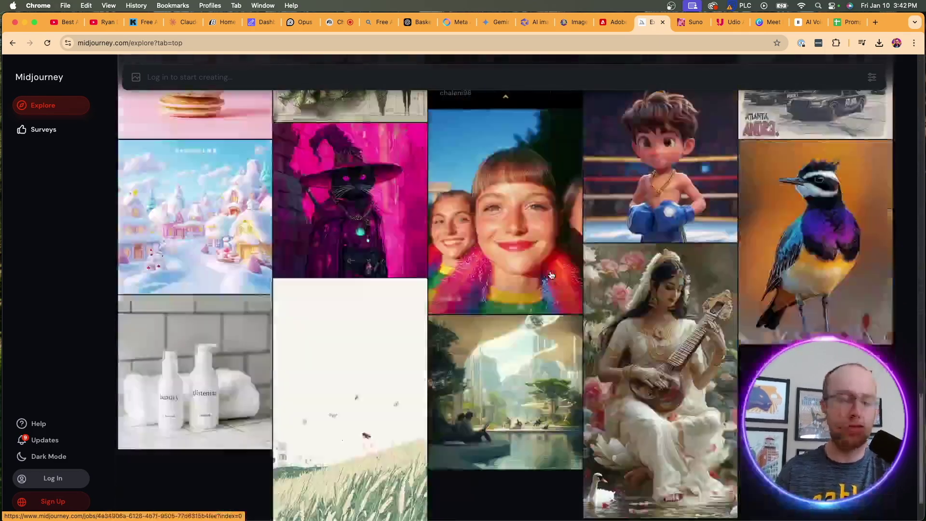
scroll(551, 274, up, 20)
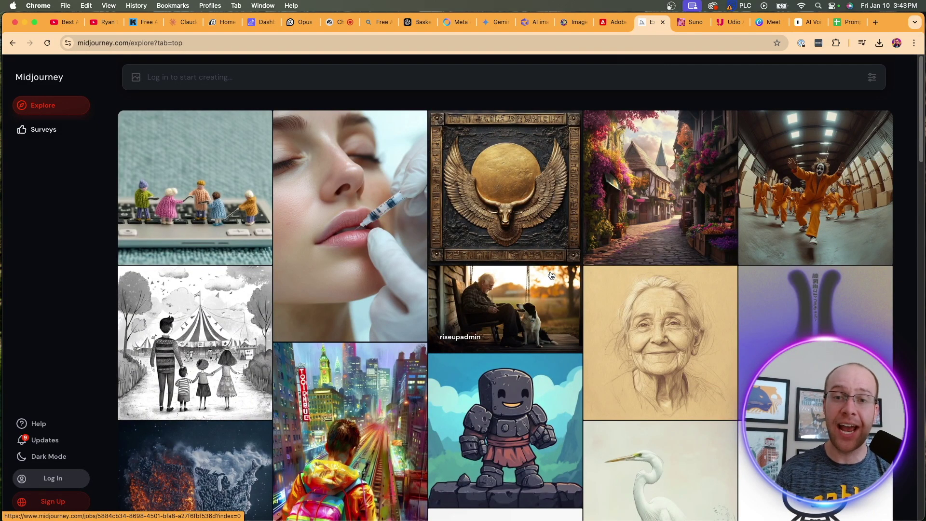
- Switch to Suno and browse the song collections and categories on its home page
key(ctrl+Tab)
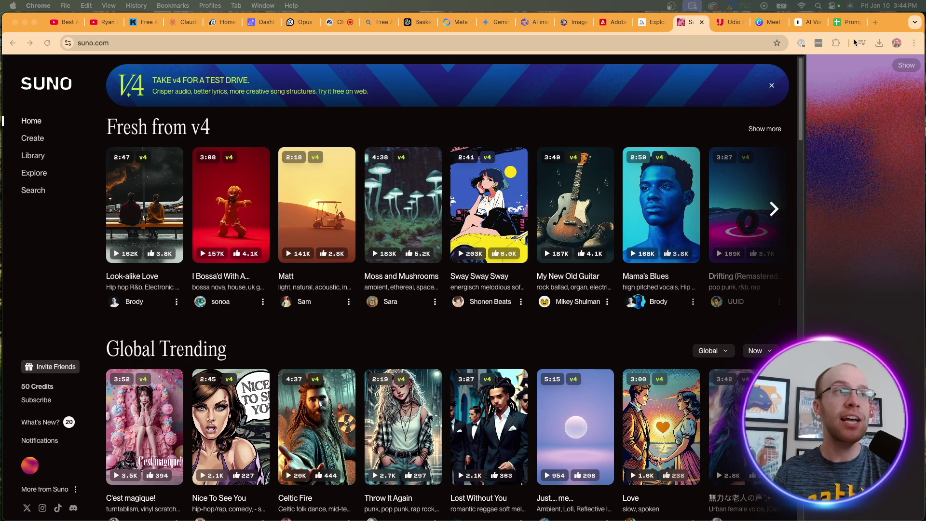
scroll(230, 212, down, 10)
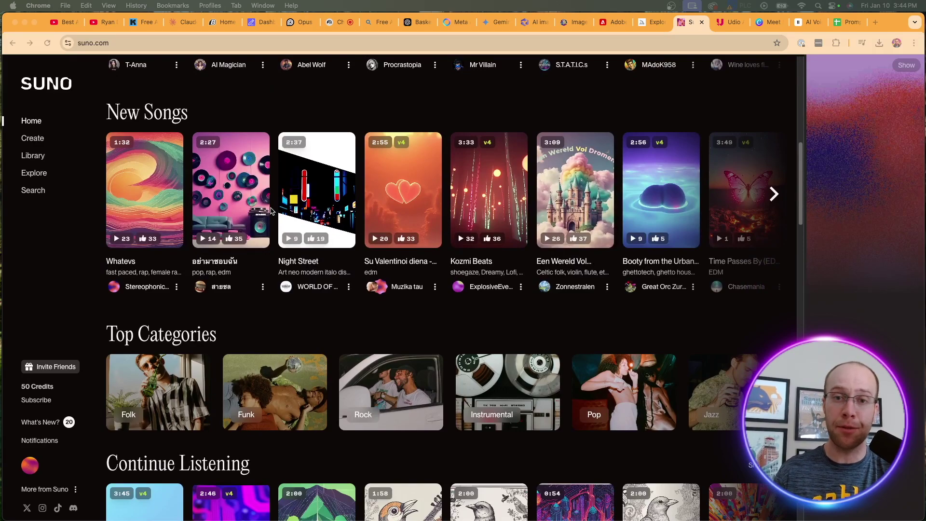
scroll(271, 211, down, 8)
scroll(270, 211, up, 17)
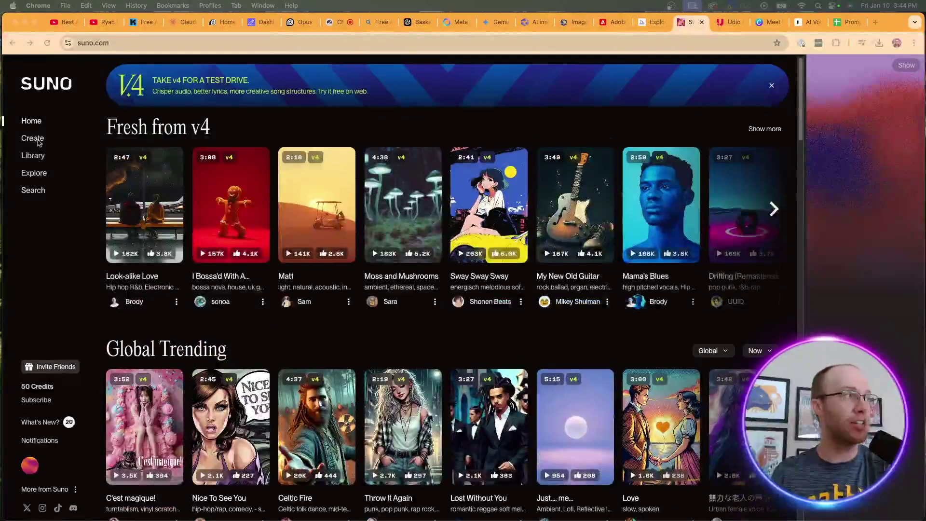
- Open Suno's Create page and look through the list of previously generated songs
click(39, 142)
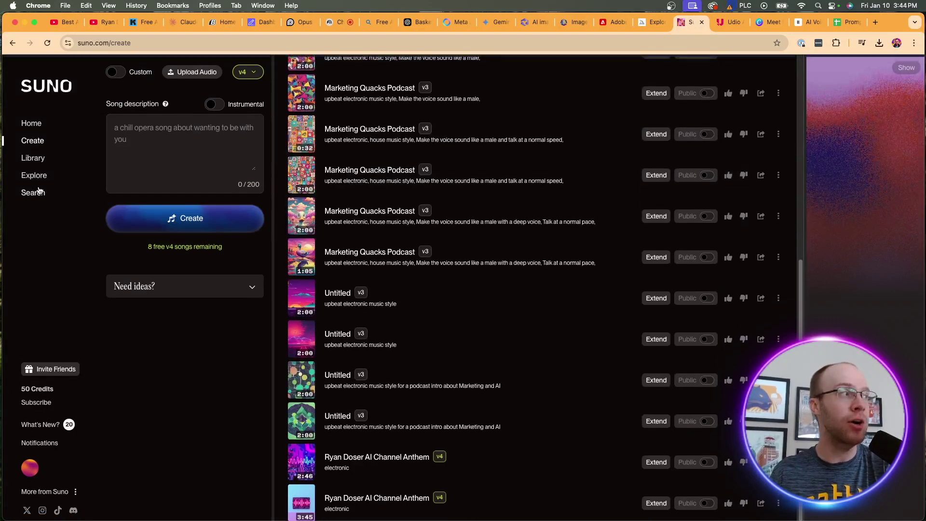
scroll(483, 280, up, 7)
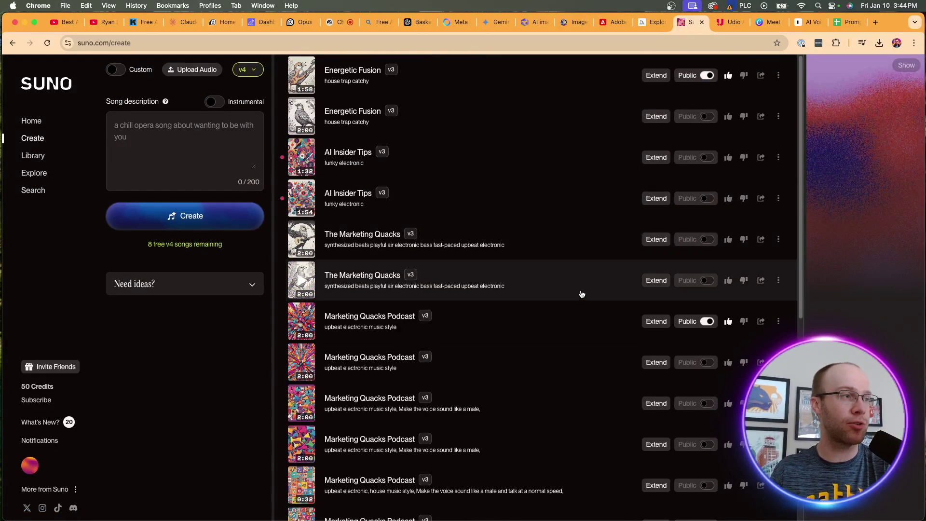
scroll(415, 236, down, 4)
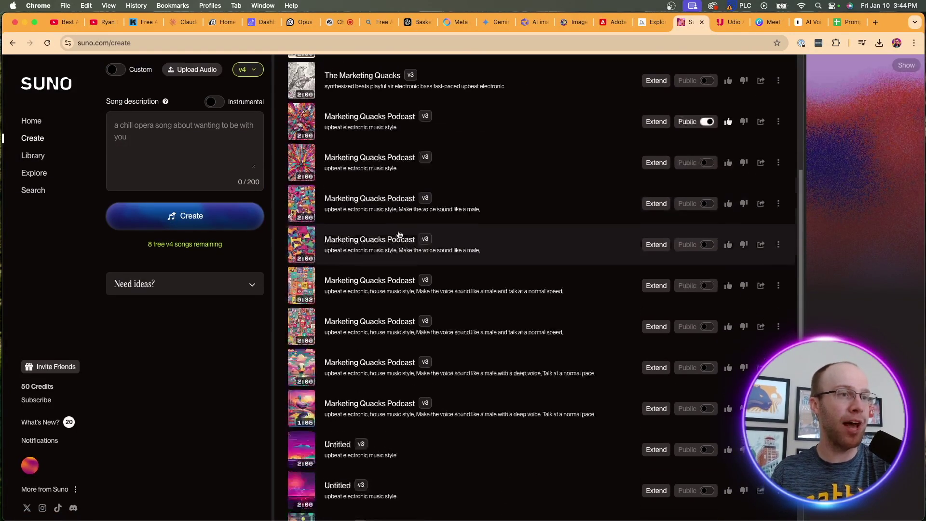
scroll(400, 235, down, 4)
scroll(408, 292, up, 8)
scroll(430, 324, down, 2)
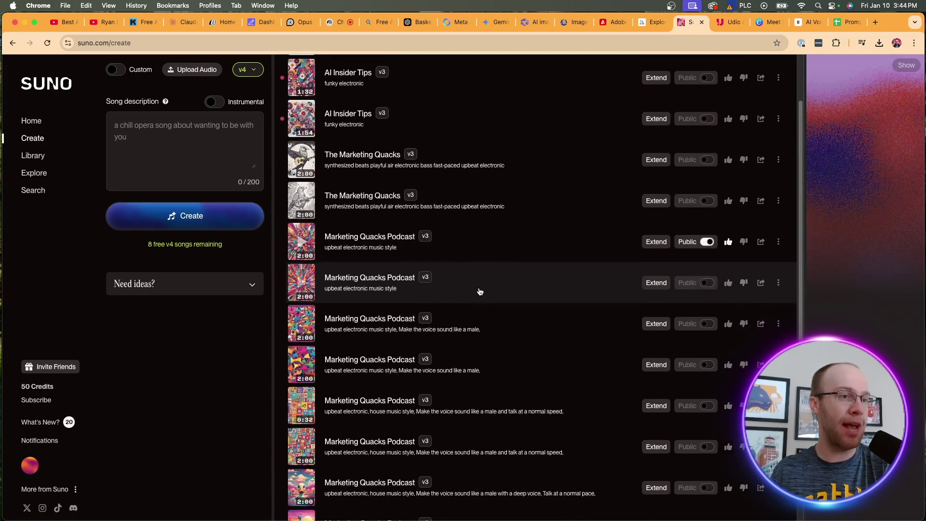
scroll(480, 292, down, 2)
scroll(511, 289, up, 3)
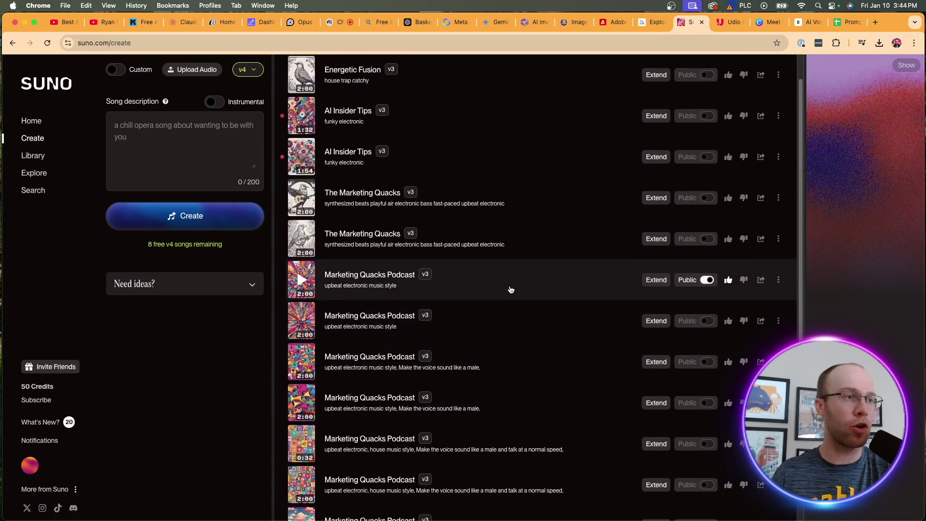
- Play the opening of the public Marketing Quacks Podcast song in the upbeat electronic music style, and pause it
click(303, 284)
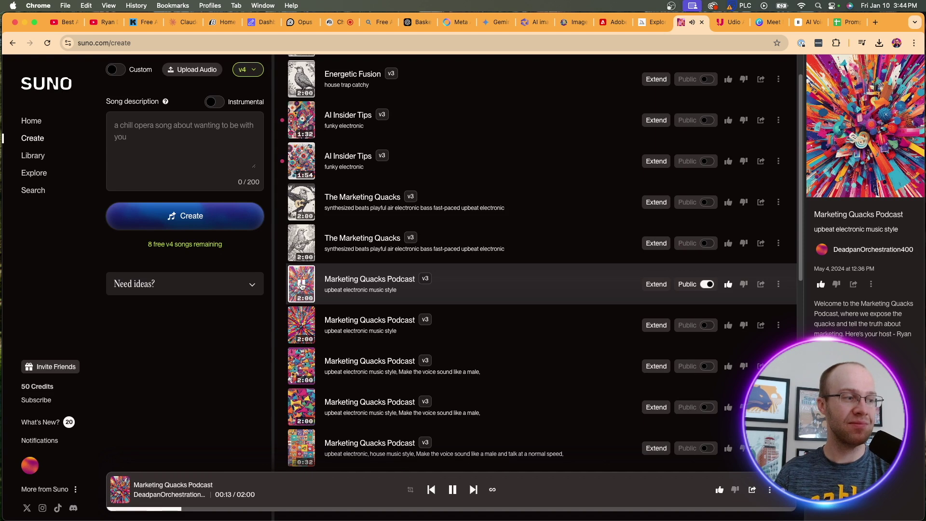
click(301, 285)
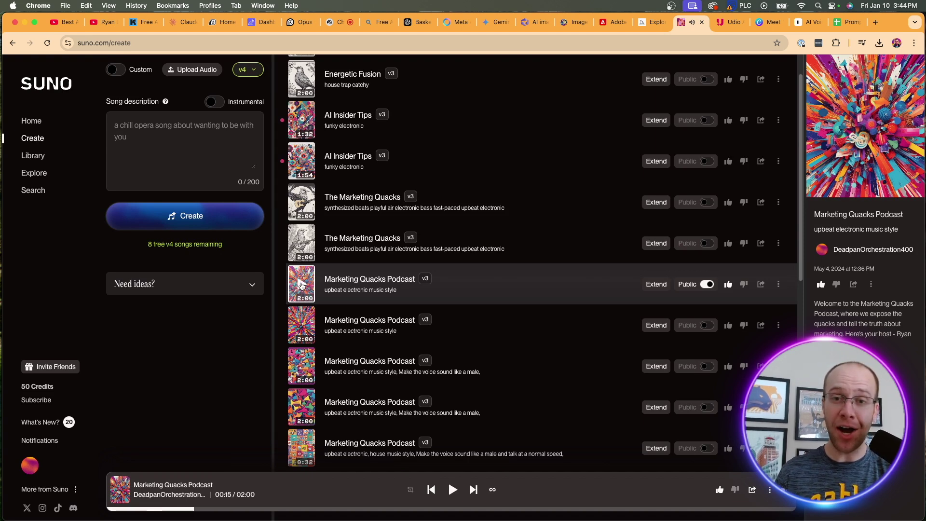
- Play a few seconds of the public Energetic Fusion song at the start of the list, and pause it
scroll(410, 299, up, 1)
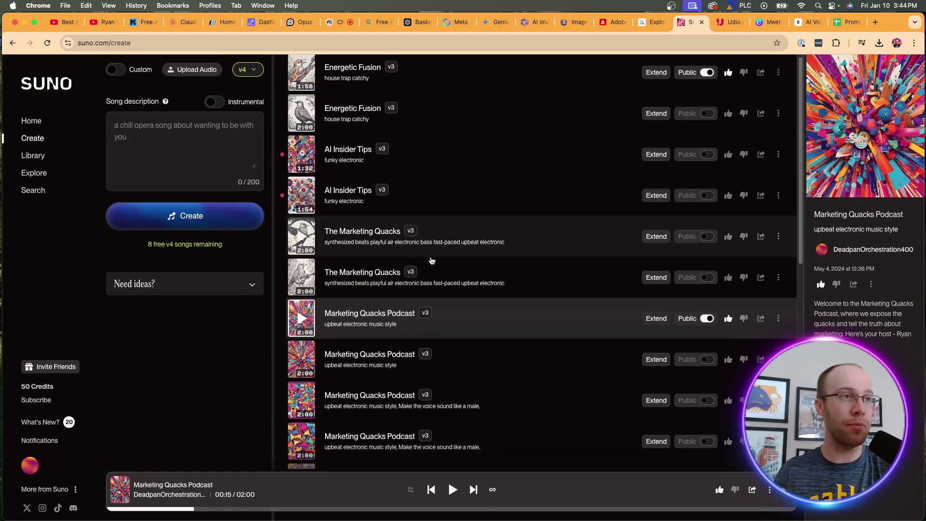
click(302, 77)
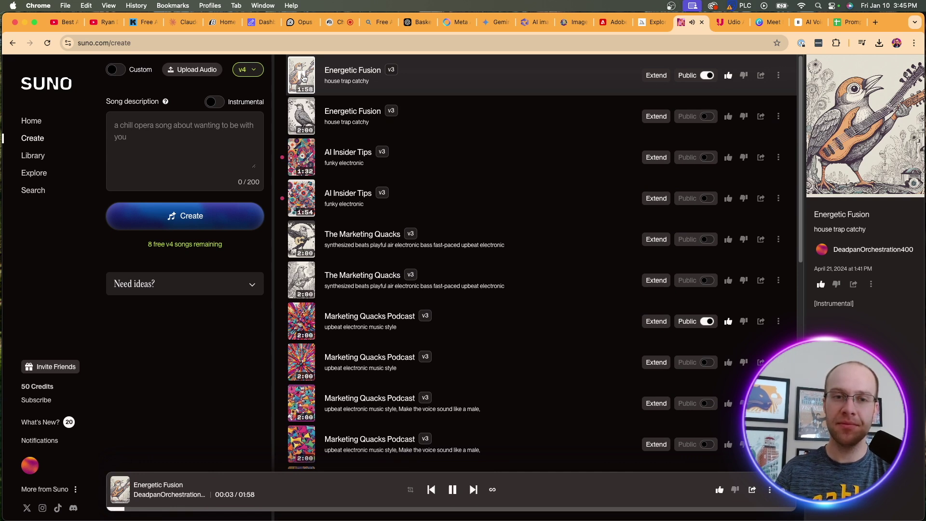
click(304, 78)
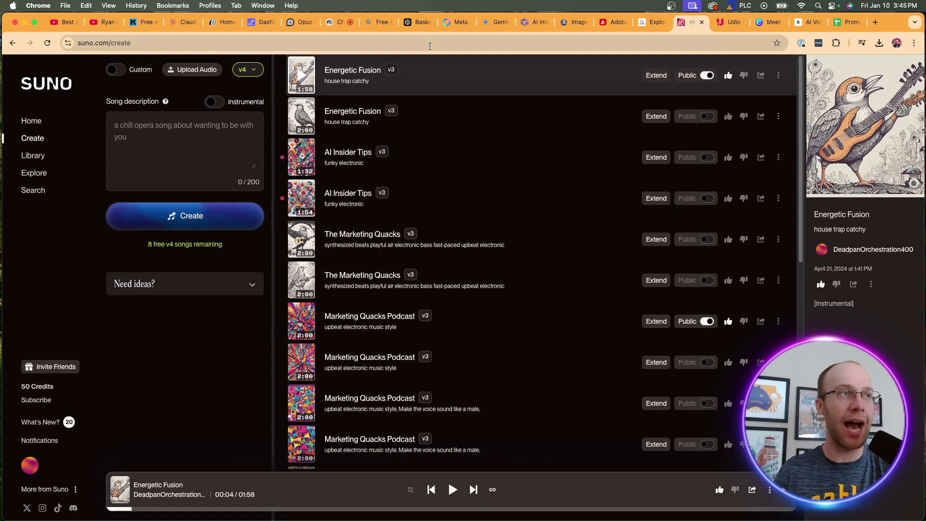
- Switch to Udio and browse the spotlight, staff picks and recommended tracks on its home page
click(729, 21)
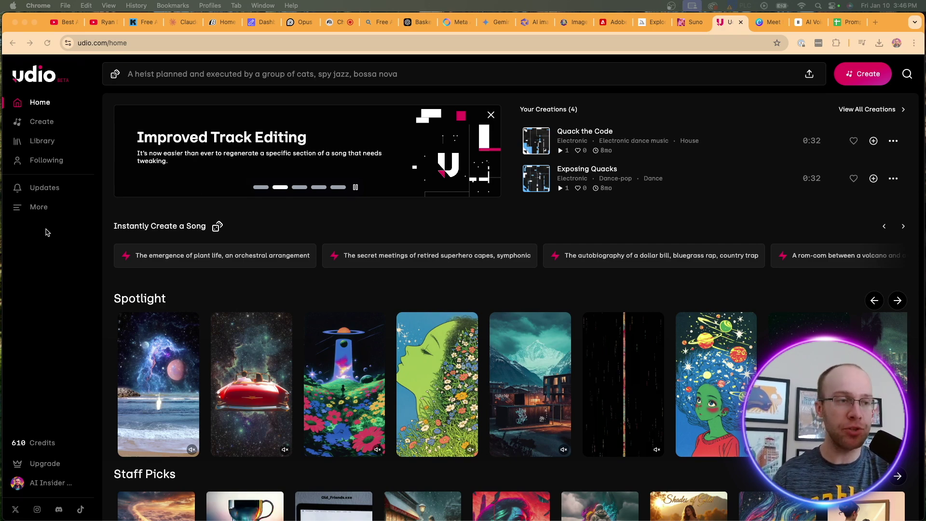
scroll(622, 267, down, 15)
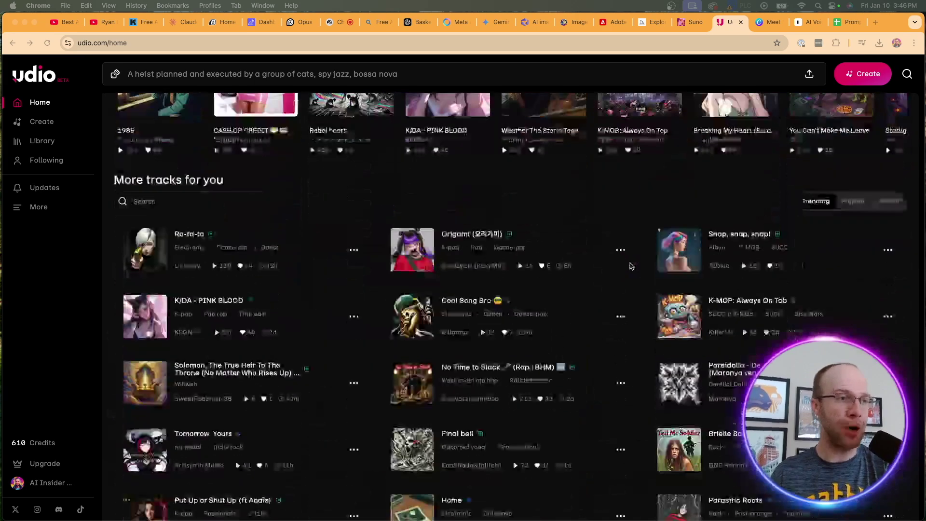
scroll(630, 265, down, 7)
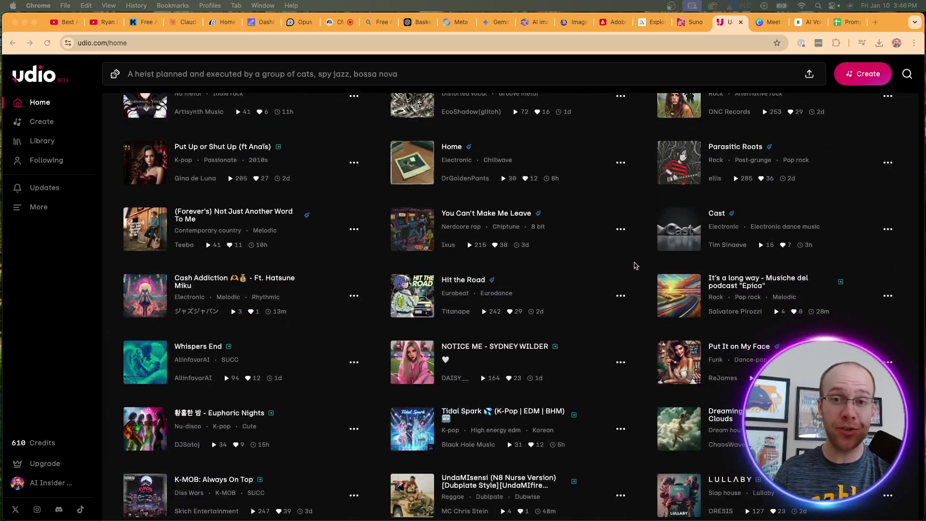
scroll(635, 266, down, 15)
scroll(634, 265, up, 7)
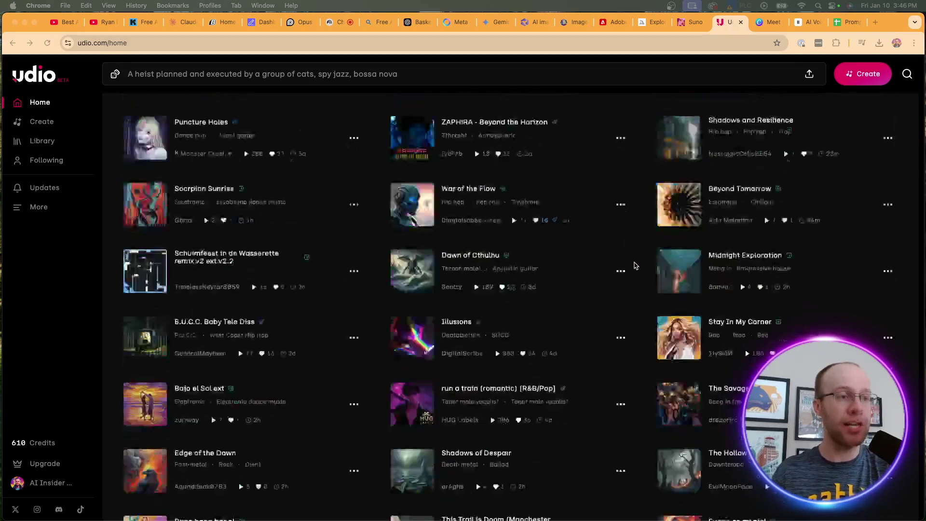